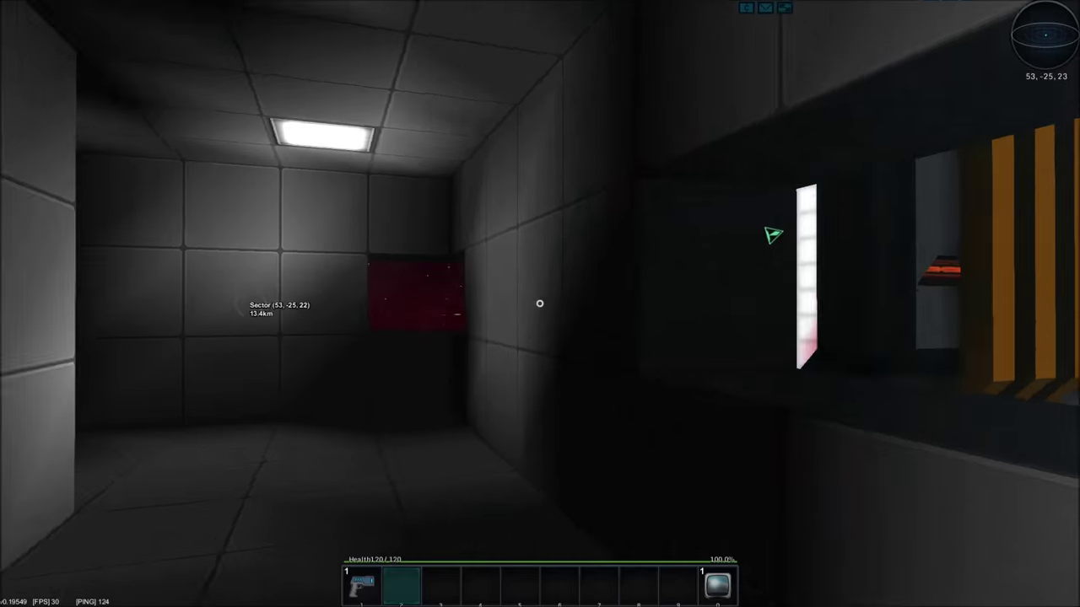
Step: Walk forward through the station interior into the grey room with the space window
{"action": "key", "text": "w"}
{"action": "key", "text": "w"}
{"action": "key", "text": "w"}
{"action": "key", "text": "w"}
{"action": "key", "text": "w"}
{"action": "key", "text": "w"}
{"action": "key", "text": "w"}
{"action": "key", "text": "w"}
{"action": "key", "text": "w"}
{"action": "key", "text": "w"}
{"action": "key", "text": "w"}
{"action": "key", "text": "w"}
{"action": "key", "text": "w"}
{"action": "key", "text": "w"}
{"action": "key", "text": "w"}
{"action": "key", "text": "w"}
{"action": "key", "text": "w"}
{"action": "key", "text": "w"}
Step: Move along the hangar wall and look over the pillars, blue cargo containers and yellow ship
{"action": "key", "text": "w"}
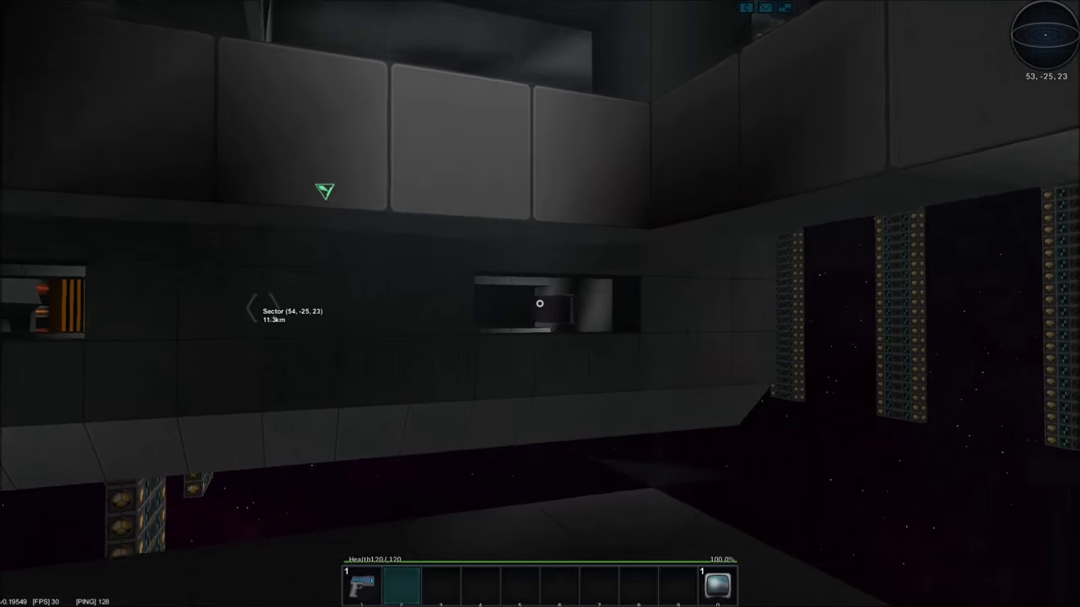
{"action": "key", "text": "w"}
{"action": "key", "text": "w"}
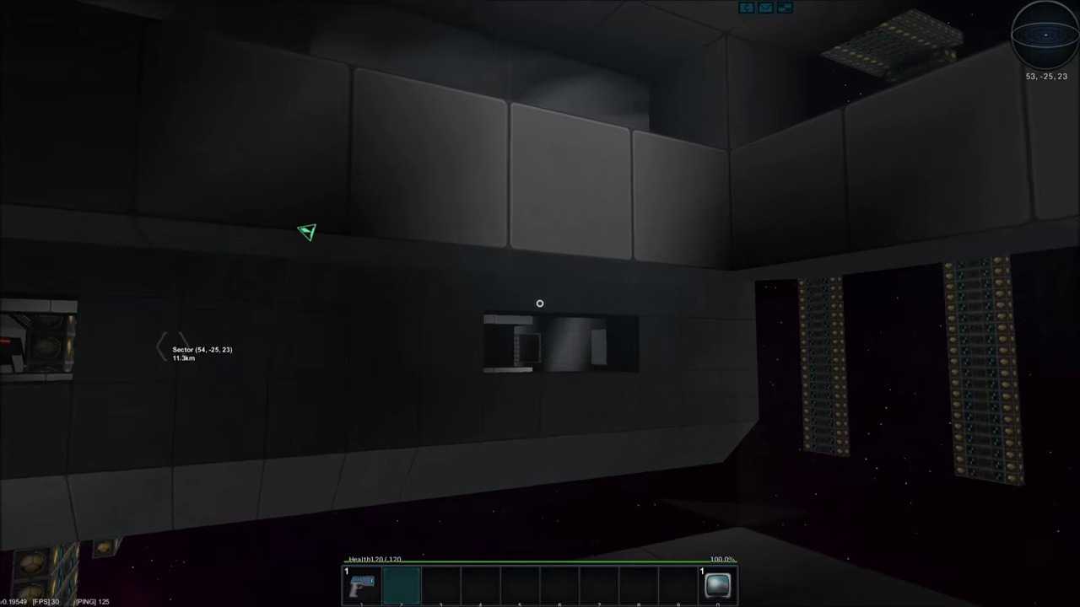
{"action": "key", "text": "w"}
{"action": "key", "text": "w"}
{"action": "key", "text": "w"}
{"action": "key", "text": "w"}
{"action": "key", "text": "w"}
{"action": "key", "text": "w"}
{"action": "key", "text": "w"}
{"action": "key", "text": "w"}
{"action": "key", "text": "w"}
{"action": "key", "text": "w"}
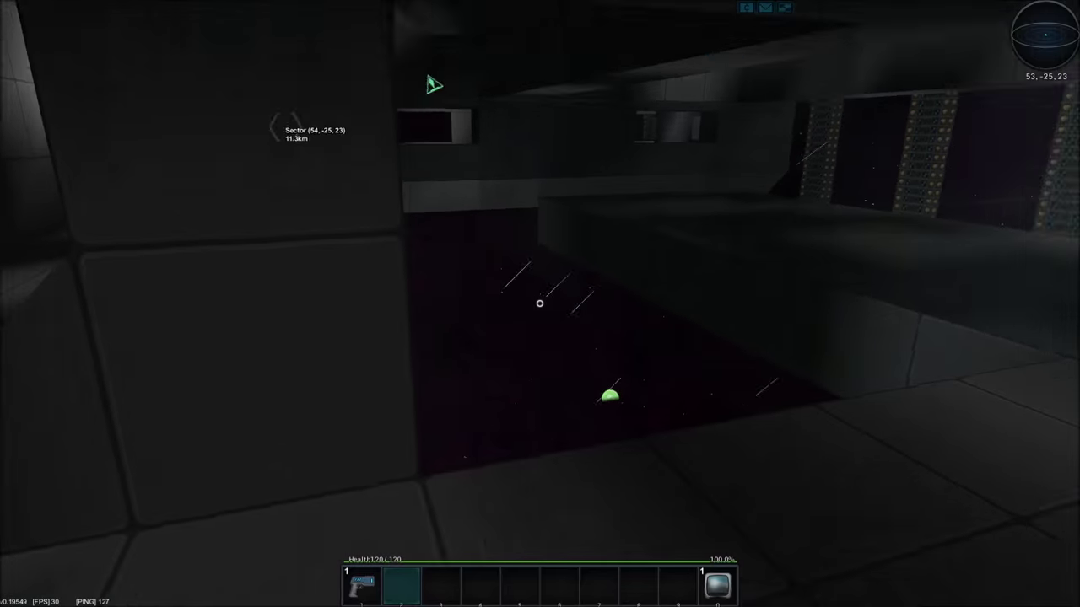
{"action": "key", "text": "w"}
{"action": "key", "text": "a"}
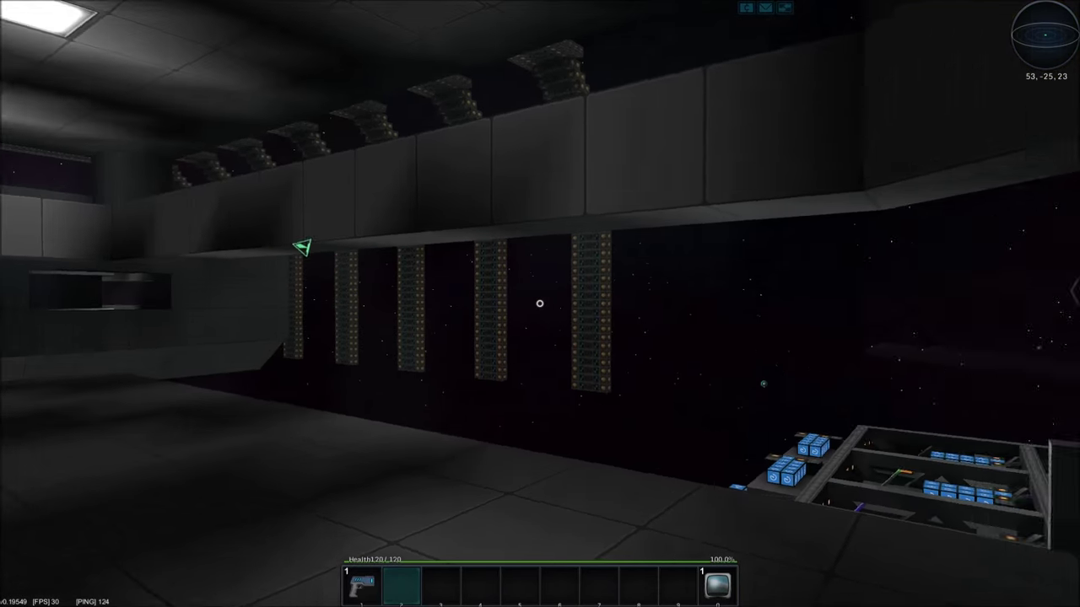
{"action": "key", "text": "d"}
{"action": "key", "text": "d"}
{"action": "key", "text": "d"}
Step: Walk the dark corridor through the glass and plex doors toward the yellow ship's bay
{"action": "key", "text": "w"}
{"action": "key", "text": "w"}
{"action": "key", "text": "s"}
{"action": "key", "text": "w"}
{"action": "key", "text": "d"}
{"action": "key", "text": "w"}
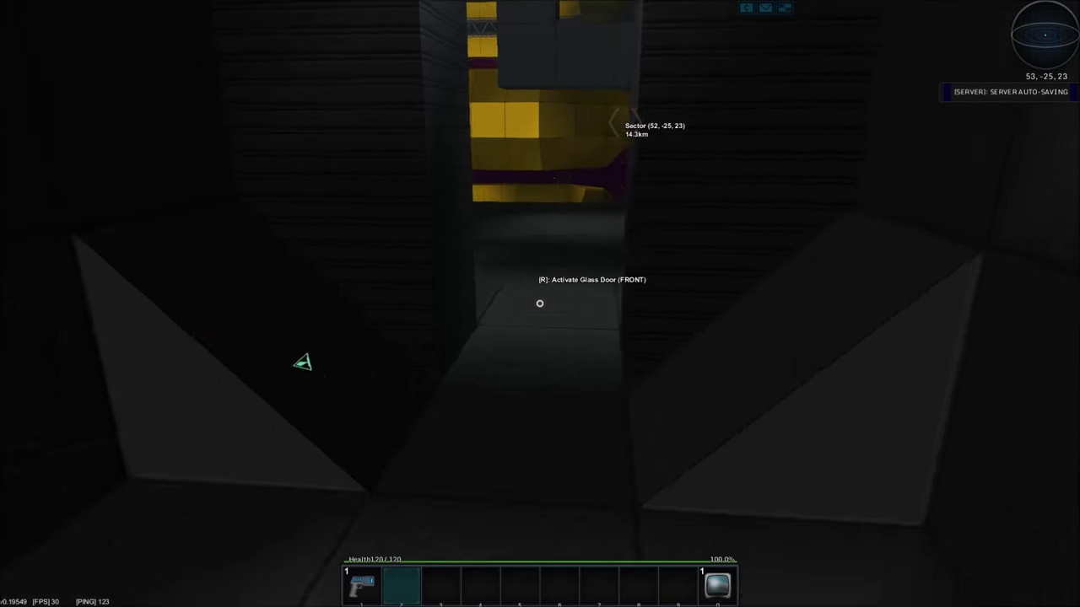
{"action": "key", "text": "w"}
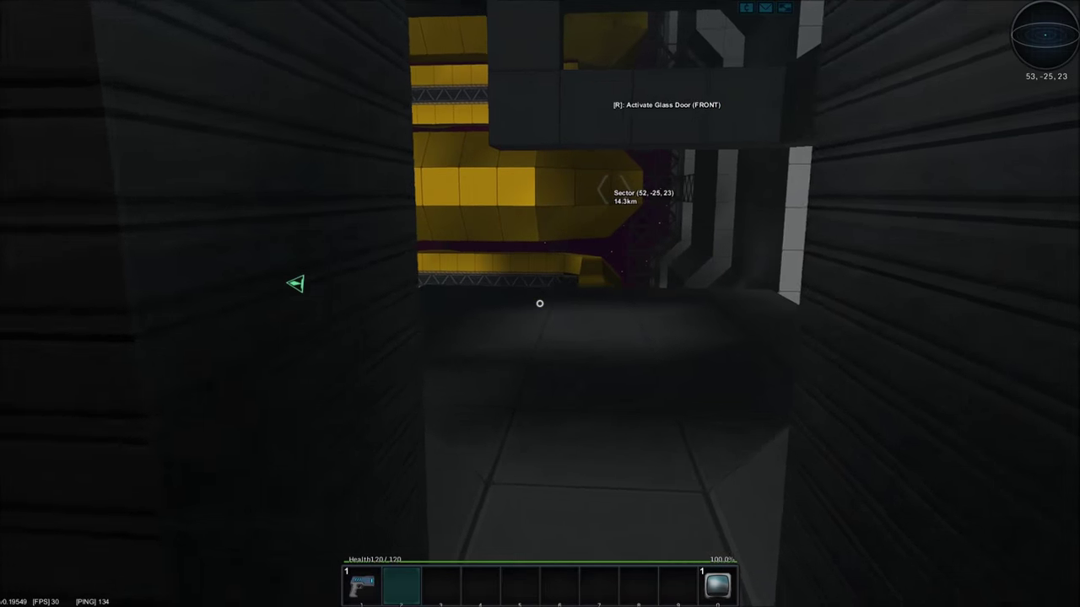
{"action": "key", "text": "w"}
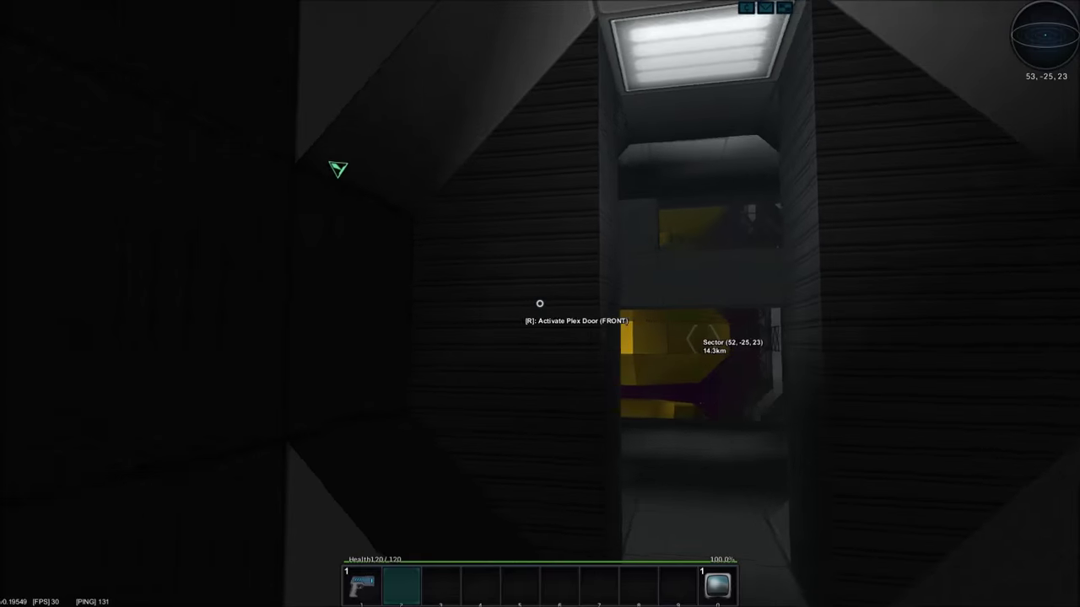
{"action": "key", "text": "w"}
{"action": "key", "text": "w"}
{"action": "key", "text": "w"}
{"action": "key", "text": "w"}
{"action": "key", "text": "w"}
{"action": "key", "text": "w"}
{"action": "key", "text": "w"}
{"action": "key", "text": "w"}
{"action": "key", "text": "w"}
{"action": "key", "text": "w"}
{"action": "key", "text": "w"}
{"action": "key", "text": "w"}
{"action": "key", "text": "w"}
{"action": "key", "text": "w"}
{"action": "key", "text": "w"}
{"action": "key", "text": "w"}
{"action": "key", "text": "w"}
{"action": "key", "text": "w"}
{"action": "key", "text": "w"}
{"action": "key", "text": "w"}
{"action": "key", "text": "w"}
{"action": "key", "text": "w"}
{"action": "key", "text": "w"}
{"action": "key", "text": "w"}
{"action": "key", "text": "w"}
{"action": "key", "text": "w"}
Step: Walk the outer walkway toward the corridor doorway, glancing out at open space
{"action": "key", "text": "w"}
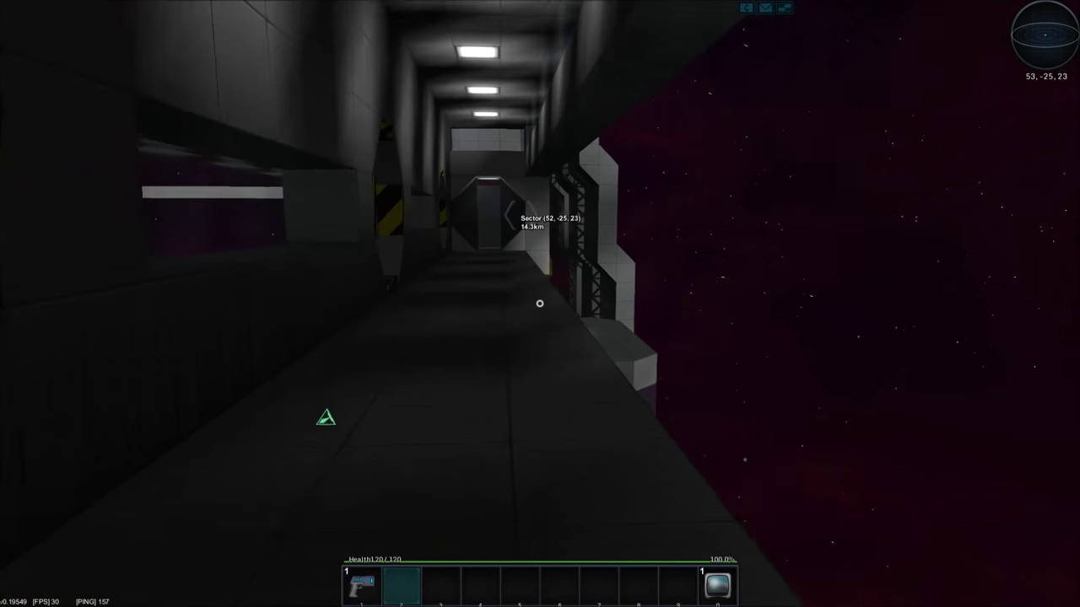
{"action": "key", "text": "w"}
{"action": "key", "text": "w"}
{"action": "key", "text": "w"}
{"action": "key", "text": "w"}
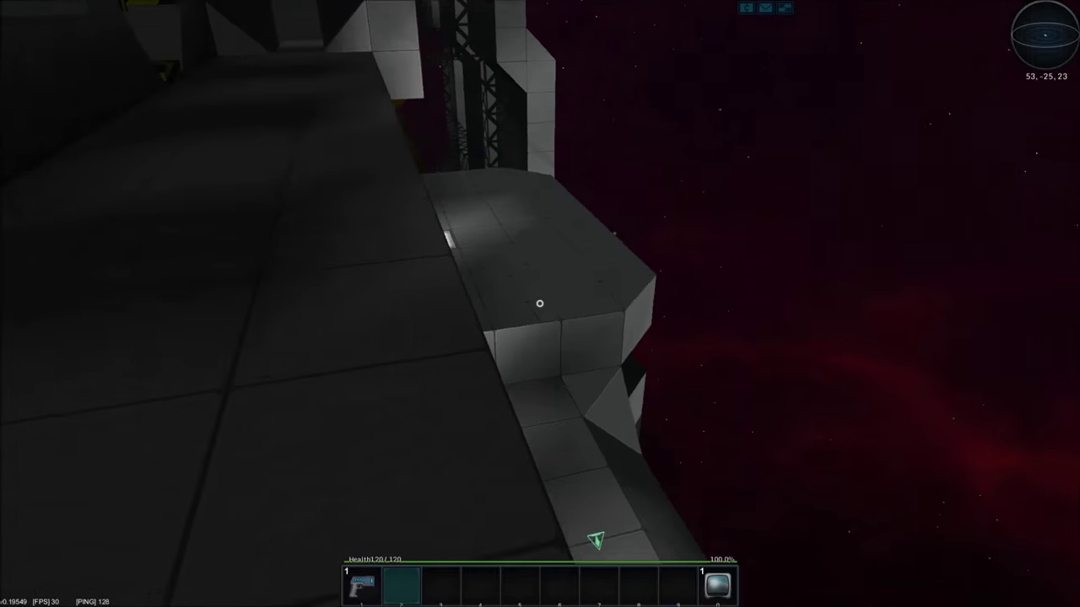
{"action": "key", "text": "w"}
{"action": "key", "text": "w"}
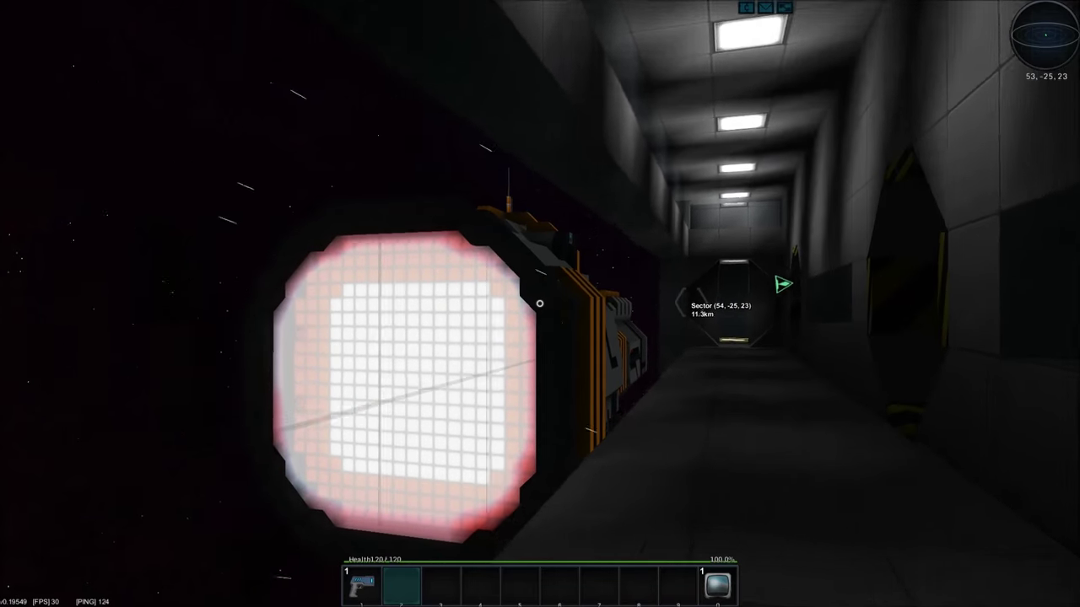
{"action": "key", "text": "w"}
{"action": "key", "text": "w"}
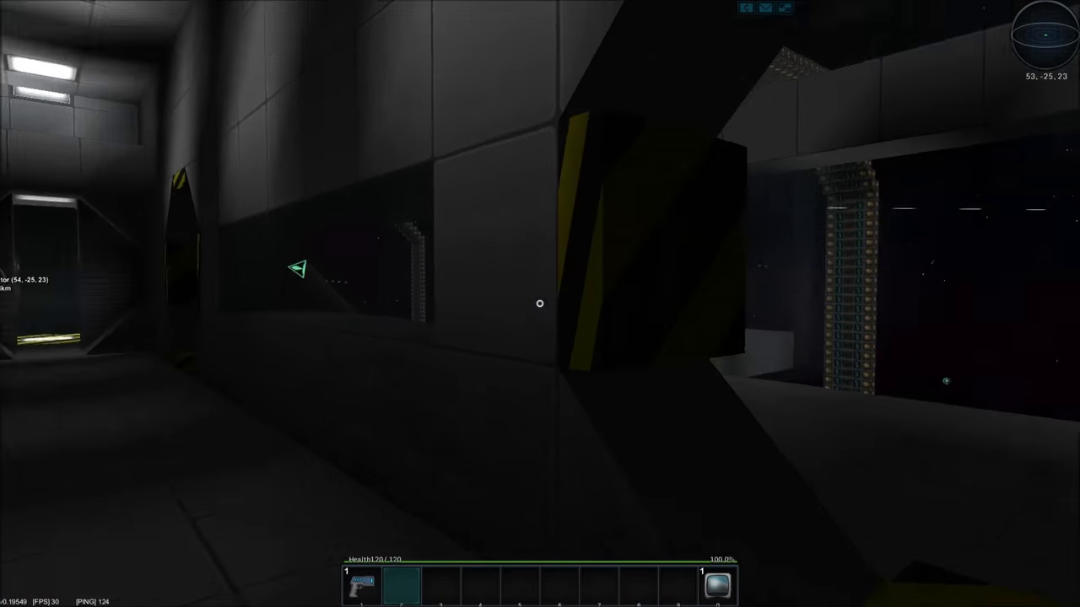
{"action": "key", "text": "w"}
{"action": "key", "text": "w"}
{"action": "key", "text": "w"}
{"action": "key", "text": "w"}
{"action": "key", "text": "w"}
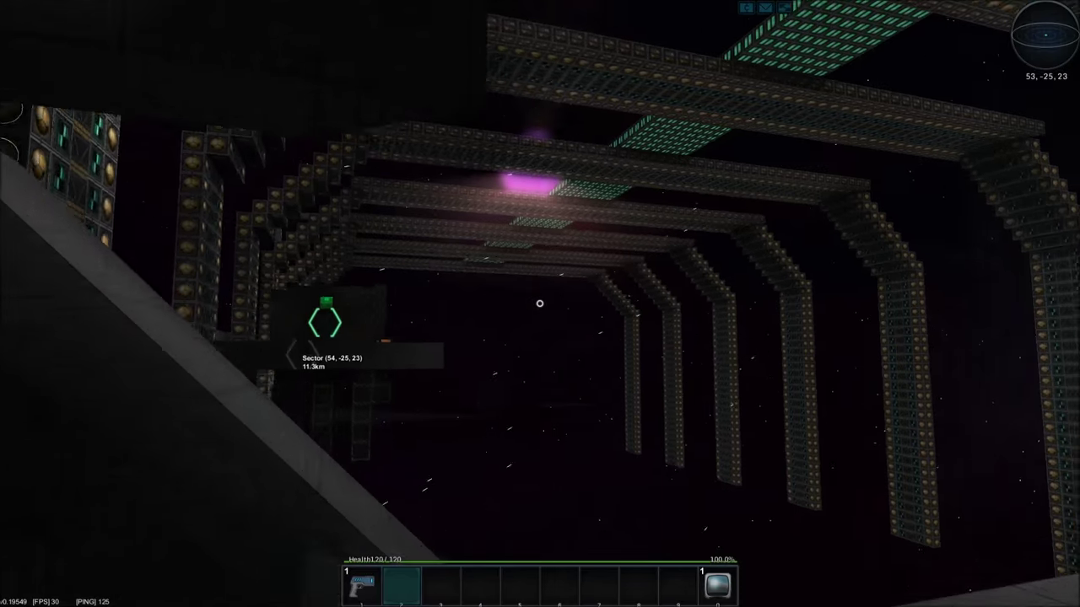
{"action": "key", "text": "w"}
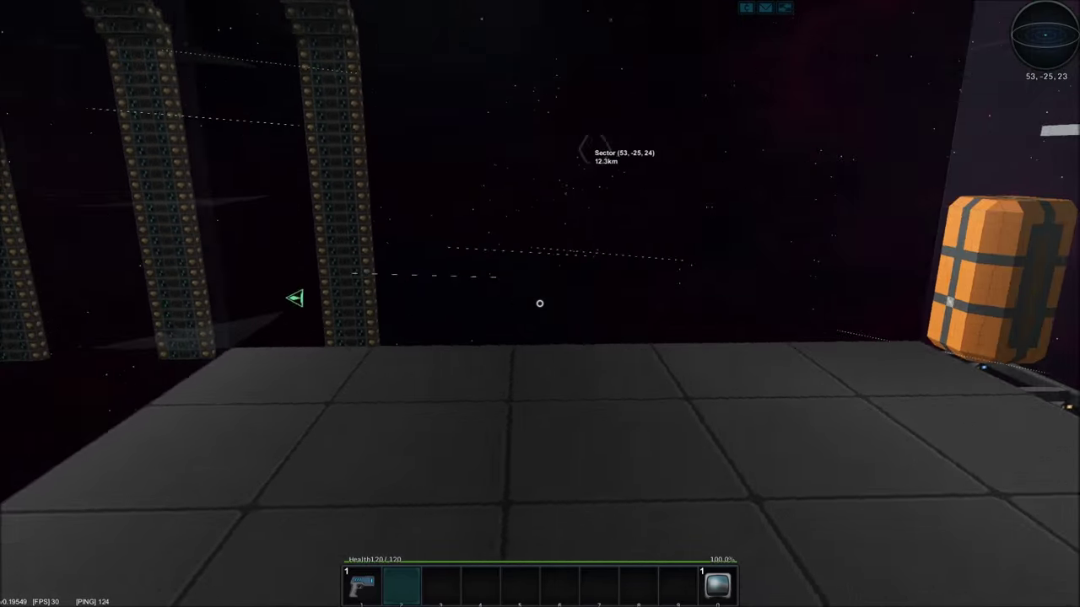
{"action": "key", "text": "w"}
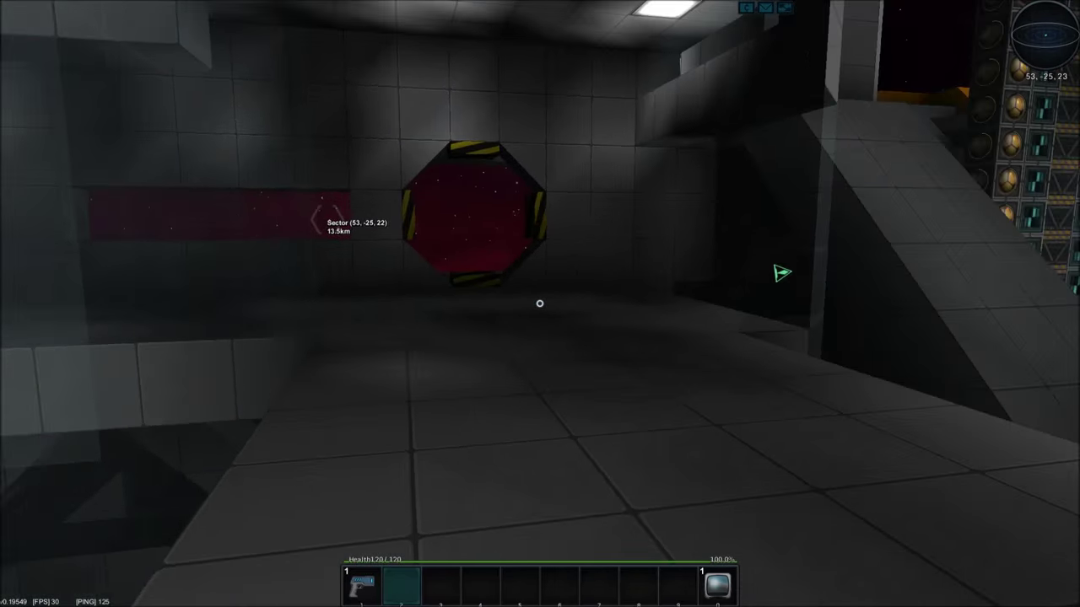
{"action": "key", "text": "w"}
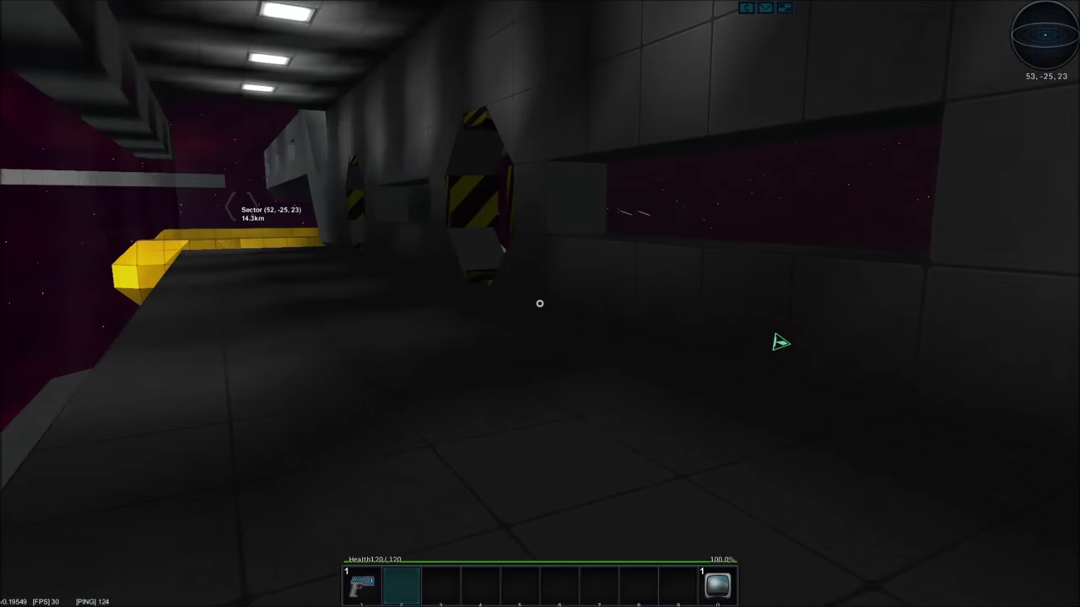
{"action": "key", "text": "w"}
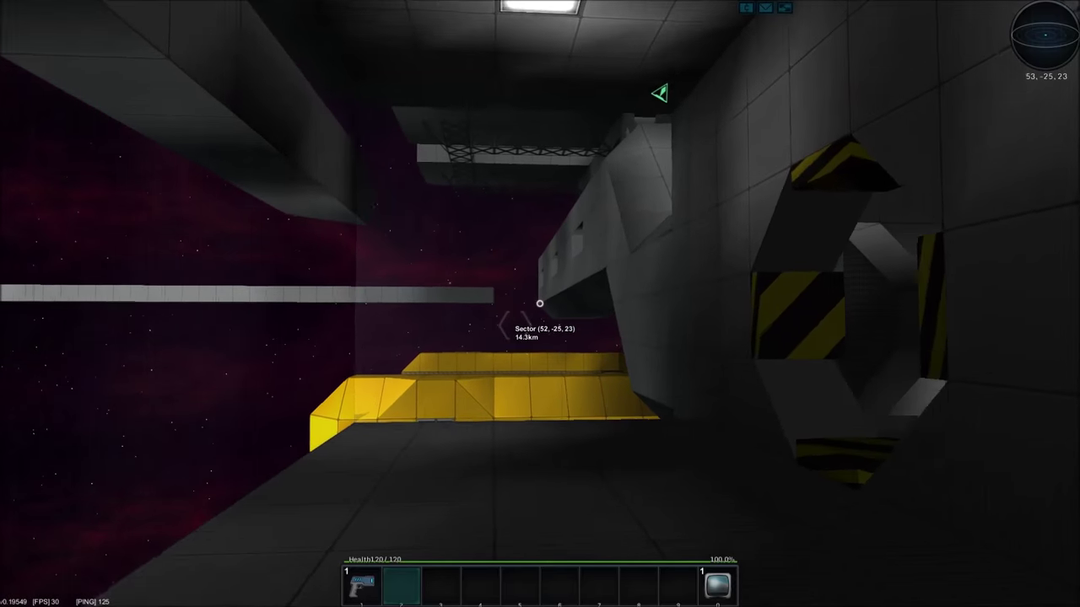
{"action": "key", "text": "w"}
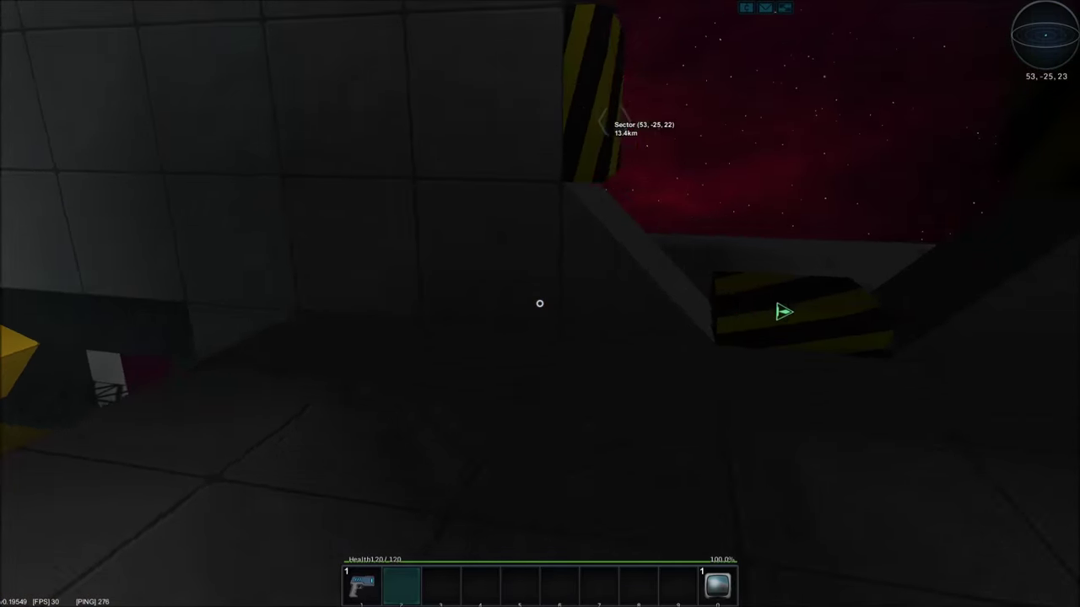
{"action": "key", "text": "w"}
{"action": "key", "text": "w"}
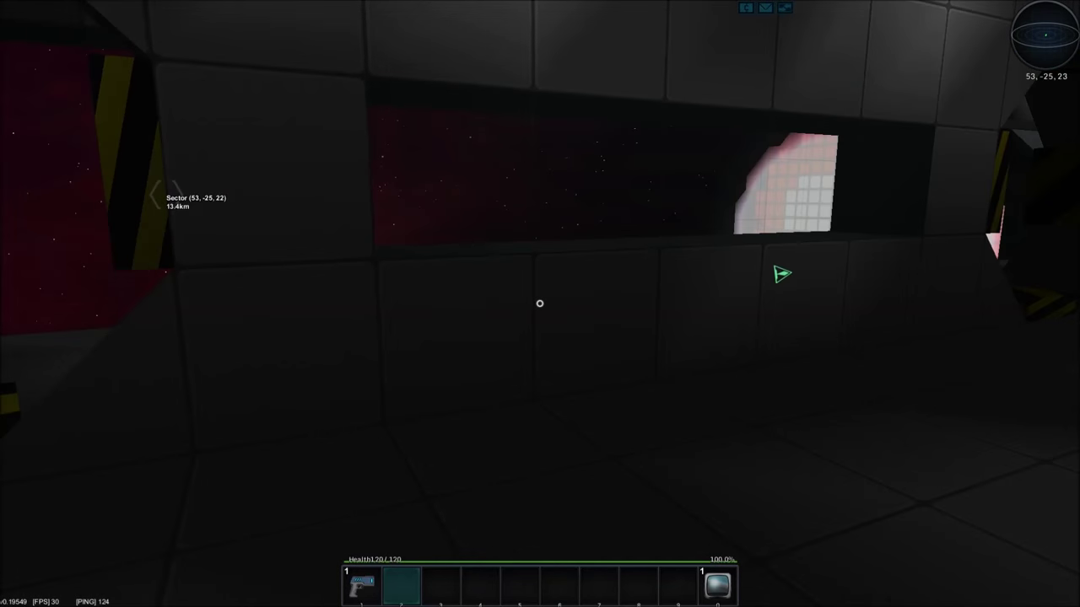
{"action": "key", "text": "w"}
Step: Work through the hatch area past the orange crate and step into the lit tiled corridor
{"action": "left_click_drag", "start_coordinate": [539, 304], "coordinate": [540, 304]}
{"action": "key", "text": "w"}
{"action": "key", "text": "d"}
{"action": "key", "text": "a"}
{"action": "key", "text": "w"}
{"action": "key", "text": "s"}
{"action": "key", "text": "a"}
{"action": "key", "text": "w"}
{"action": "key", "text": "w"}
{"action": "key", "text": "w"}
{"action": "key", "text": "w"}
{"action": "key", "text": "w"}
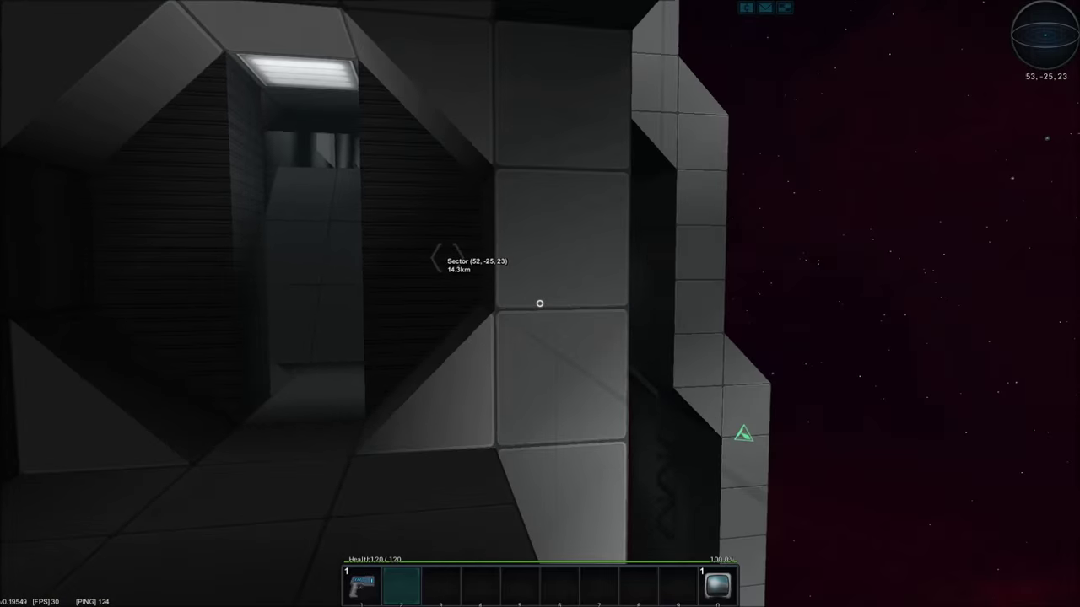
{"action": "key", "text": "w"}
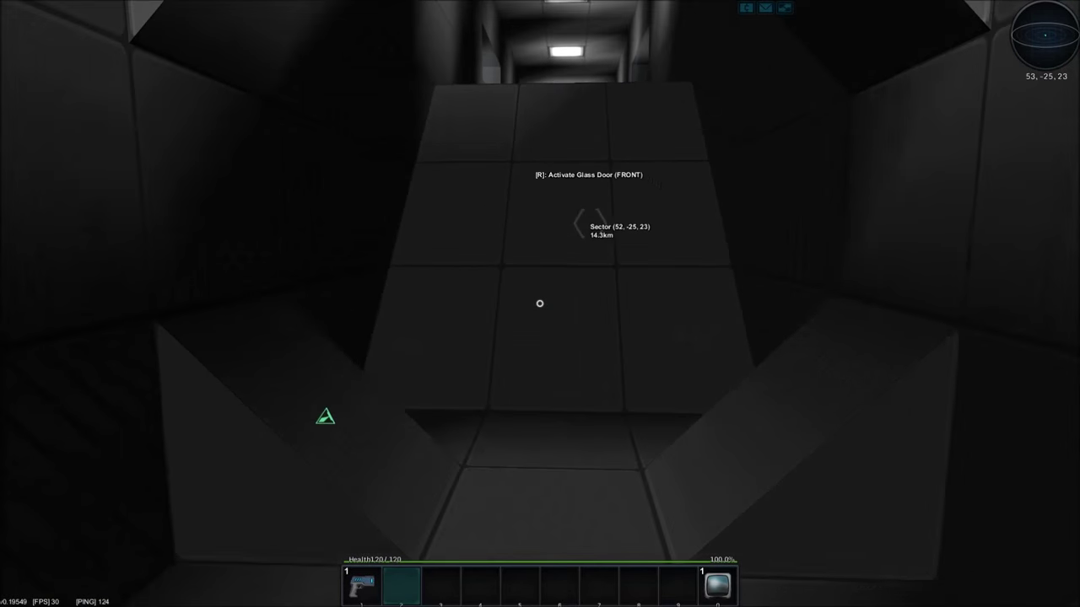
{"action": "key", "text": "w"}
{"action": "key", "text": "w"}
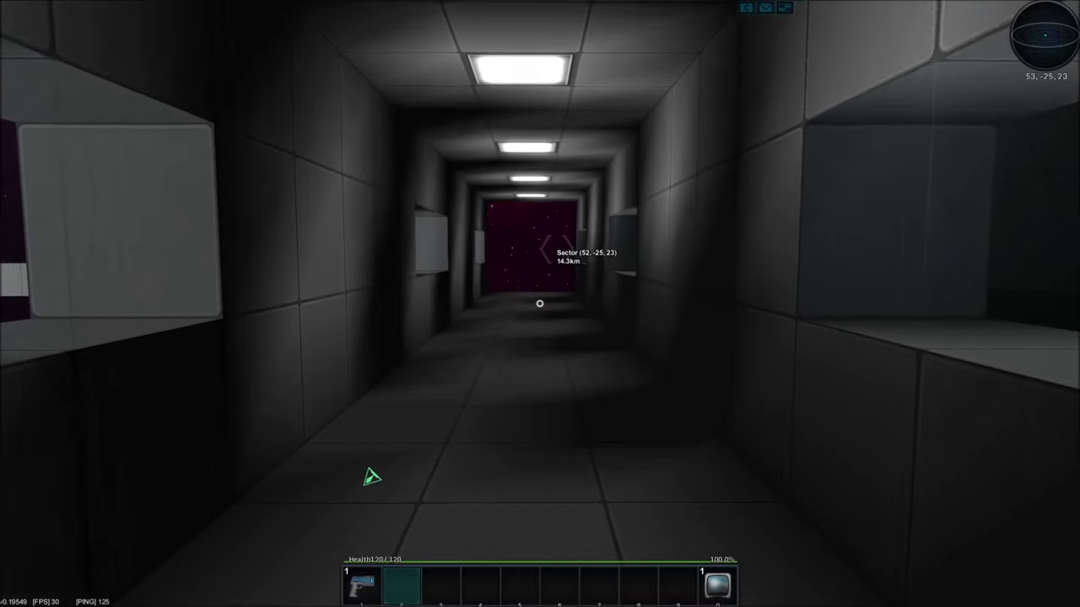
{"action": "key", "text": "w"}
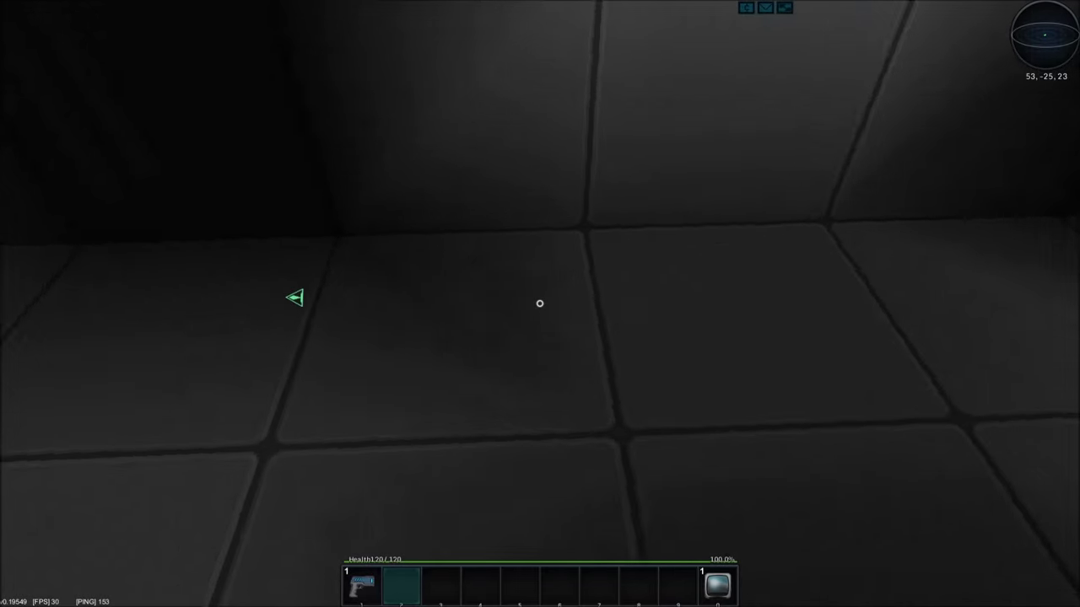
{"action": "key", "text": "w"}
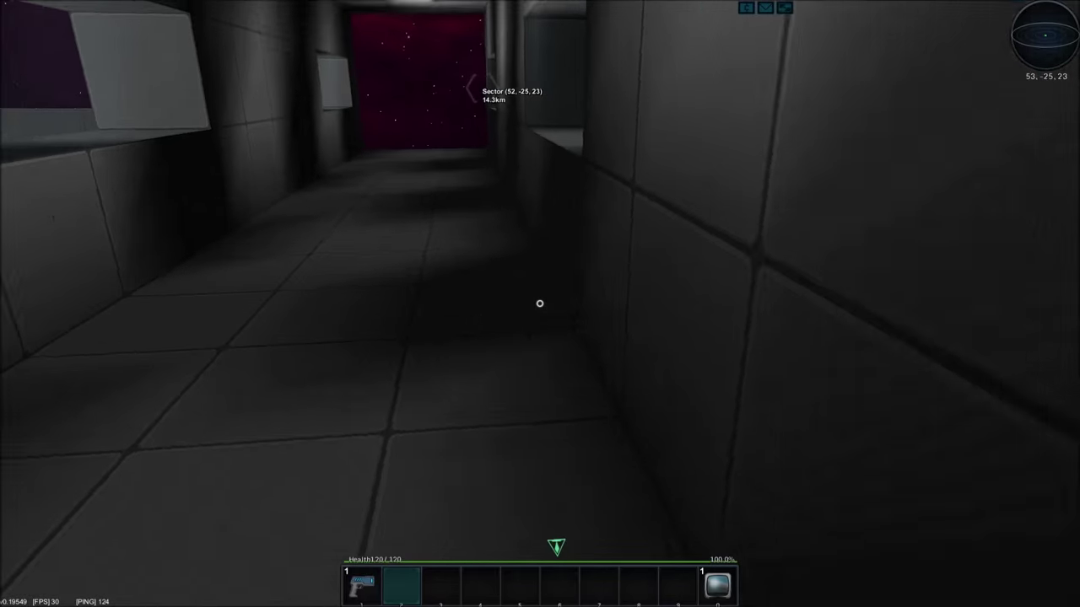
{"action": "key", "text": "w"}
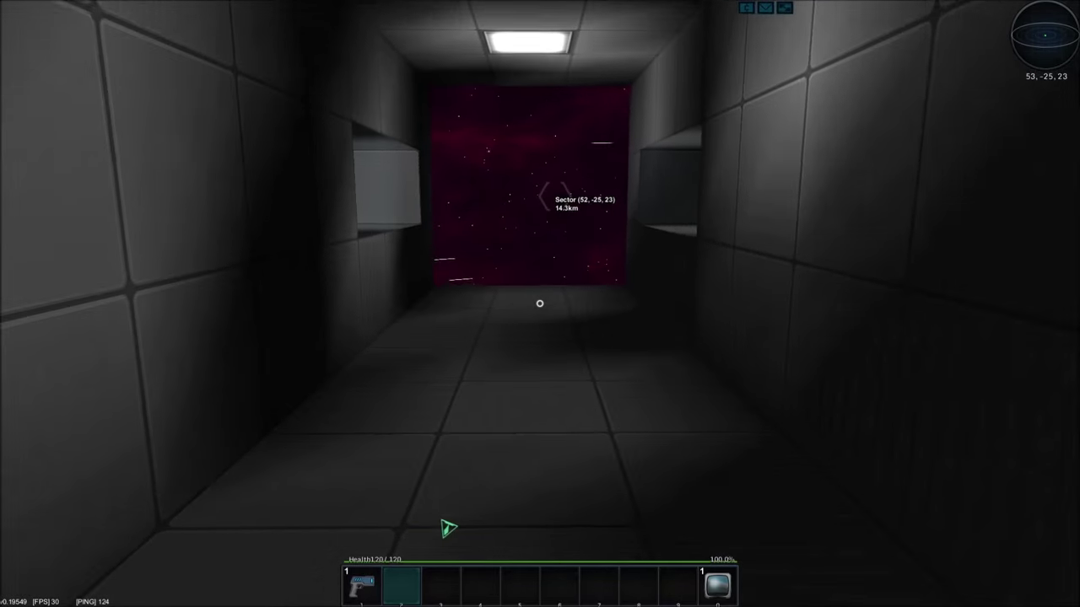
{"action": "key", "text": "w"}
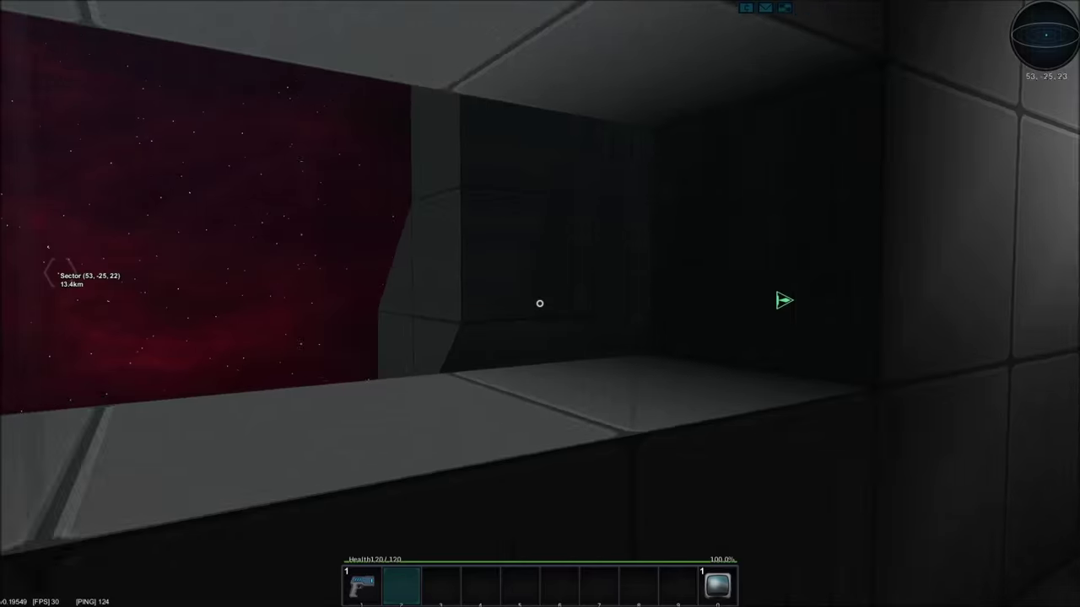
{"action": "key", "text": "w"}
{"action": "left_click_drag", "start_coordinate": [779, 343], "coordinate": [760, 400]}
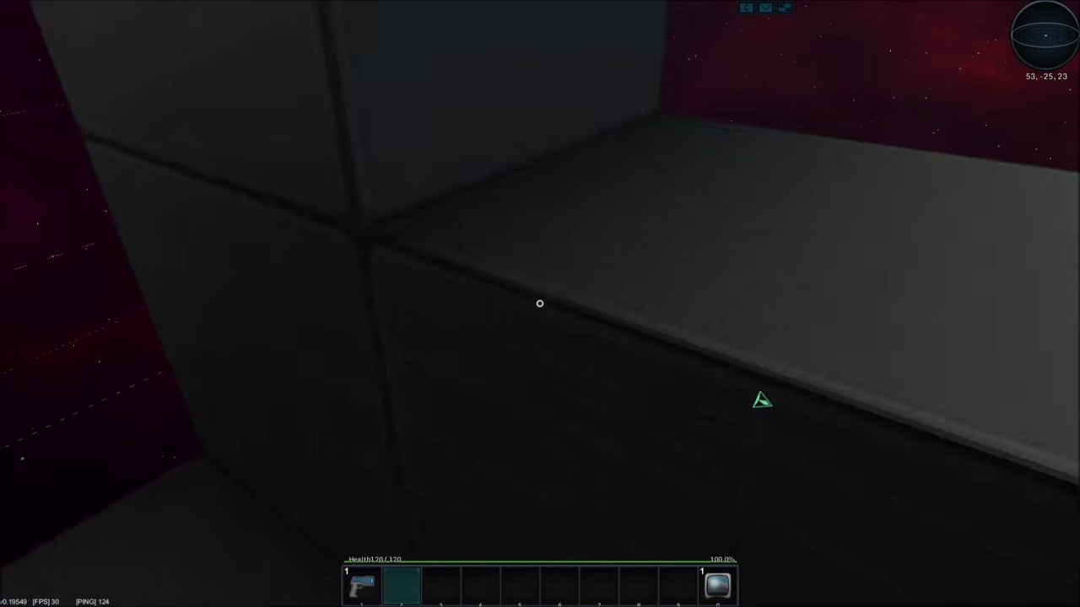
Step: Go down the tiled corridor, drop into the shaft and reach the hull opening facing the rail pillar
{"action": "key", "text": "w"}
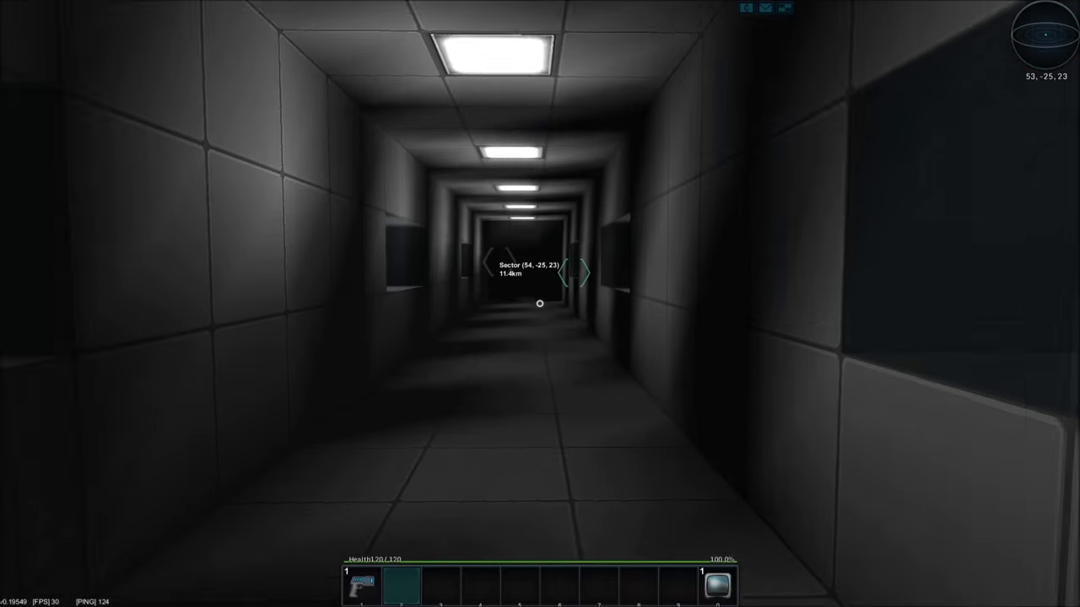
{"action": "key", "text": "w"}
{"action": "key", "text": "w"}
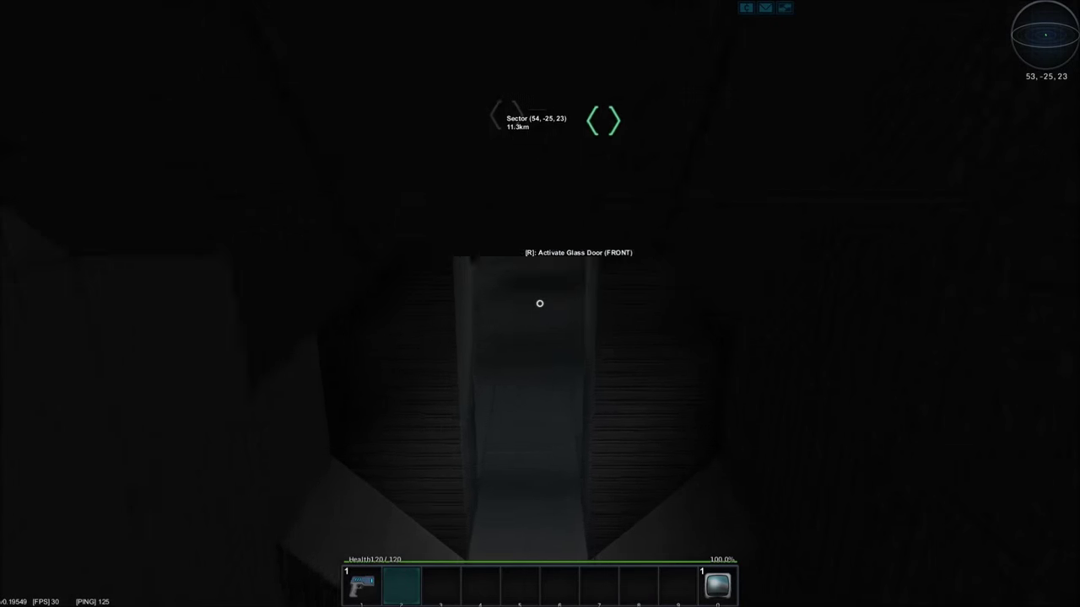
{"action": "key", "text": "w"}
{"action": "key", "text": "w"}
{"action": "key", "text": "w"}
{"action": "key", "text": "w"}
{"action": "key", "text": "w"}
{"action": "key", "text": "w"}
{"action": "key", "text": "w"}
{"action": "key", "text": "w"}
{"action": "key", "text": "w"}
{"action": "key", "text": "w"}
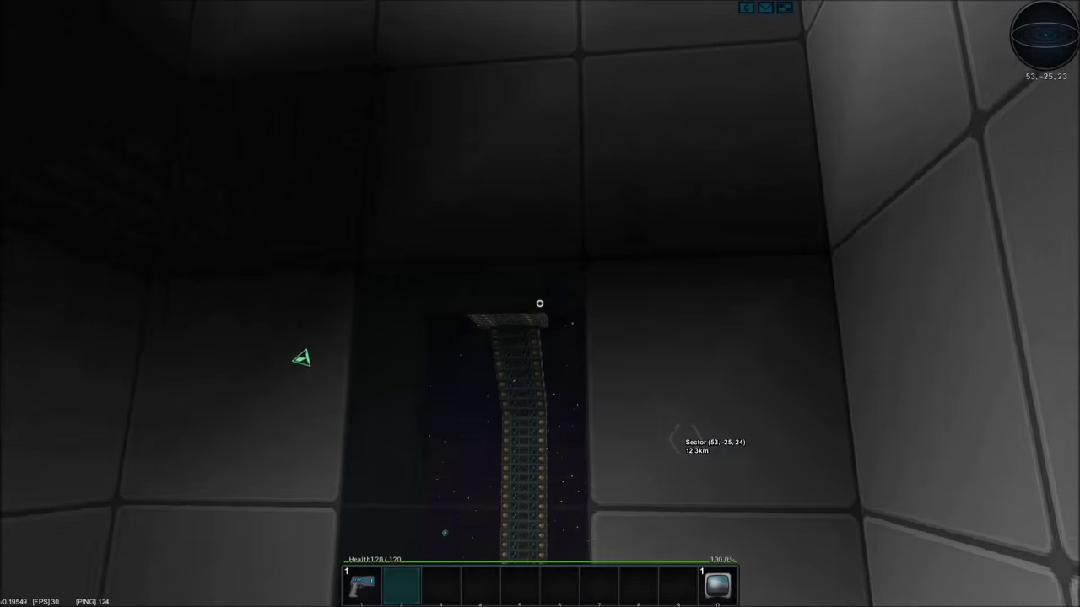
{"action": "key", "text": "w"}
{"action": "key", "text": "w"}
{"action": "key", "text": "w"}
{"action": "key", "text": "w"}
{"action": "key", "text": "w"}
{"action": "key", "text": "w"}
{"action": "key", "text": "w"}
{"action": "key", "text": "w"}
Step: Neutralize gravity with R at the rail bridge and rise above the platform
{"action": "key", "text": "w"}
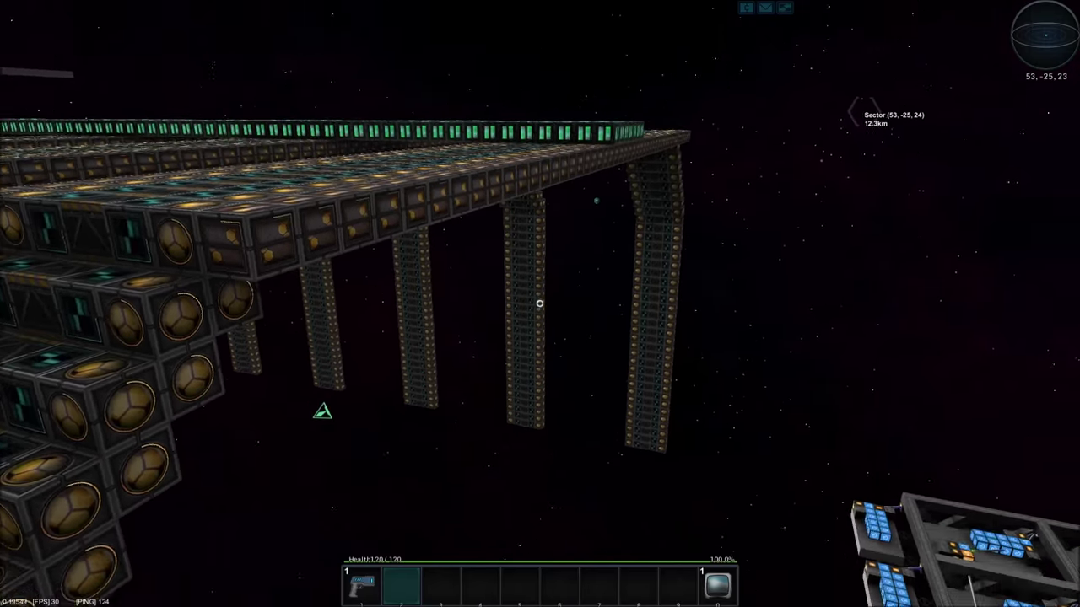
{"action": "key", "text": "w"}
{"action": "key", "text": "w"}
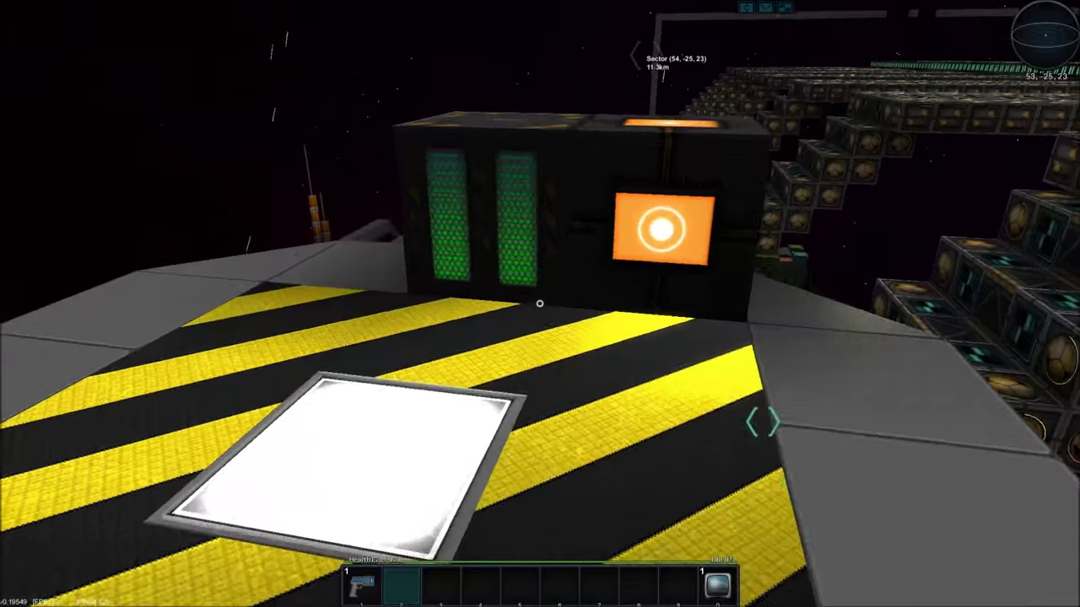
{"action": "key", "text": "r"}
{"action": "key", "text": "w"}
{"action": "key", "text": "w"}
Step: Fly through the station and veer left around the support pillars toward the upper deck
{"action": "key", "text": "s"}
{"action": "key", "text": "w"}
{"action": "key", "text": "w"}
{"action": "key", "text": "w"}
{"action": "key", "text": "w"}
{"action": "key", "text": "w"}
{"action": "key", "text": "w"}
{"action": "key", "text": "a"}
{"action": "key", "text": "w"}
{"action": "key", "text": "w"}
{"action": "key", "text": "w"}
{"action": "key", "text": "w"}
{"action": "key", "text": "w"}
Step: Back off and tilt up to face the docking bay's rail frames and orange logic blocks
{"action": "key", "text": "s"}
{"action": "key", "text": "w"}
{"action": "key", "text": "w"}
{"action": "key", "text": "w"}
{"action": "key", "text": "w"}
{"action": "key", "text": "w"}
{"action": "key", "text": "w"}
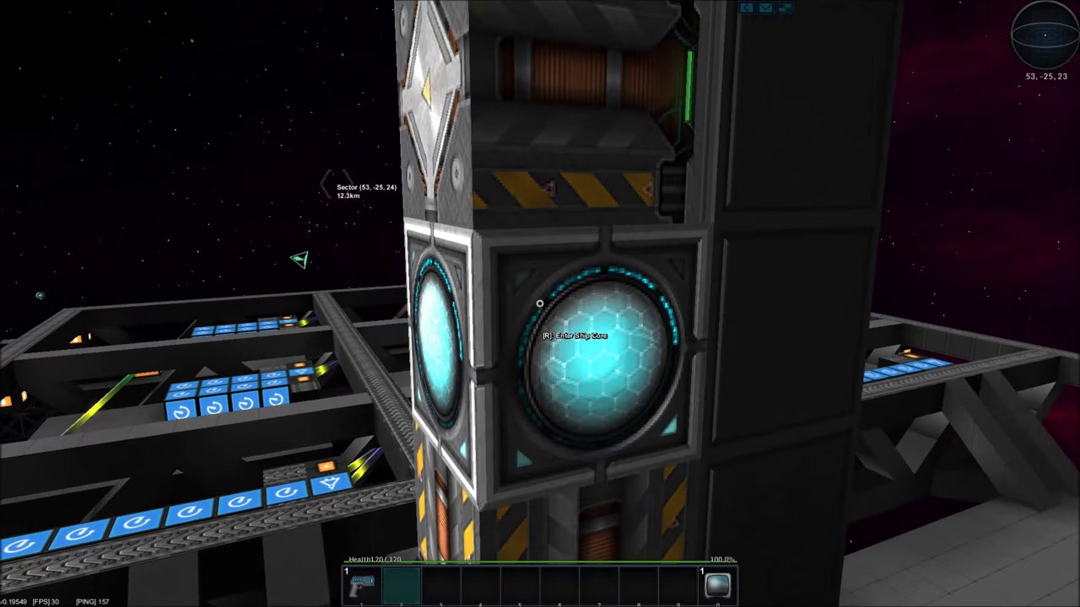
Step: Enter the container's ship core and undock it from the rail
{"action": "key", "text": "r"}
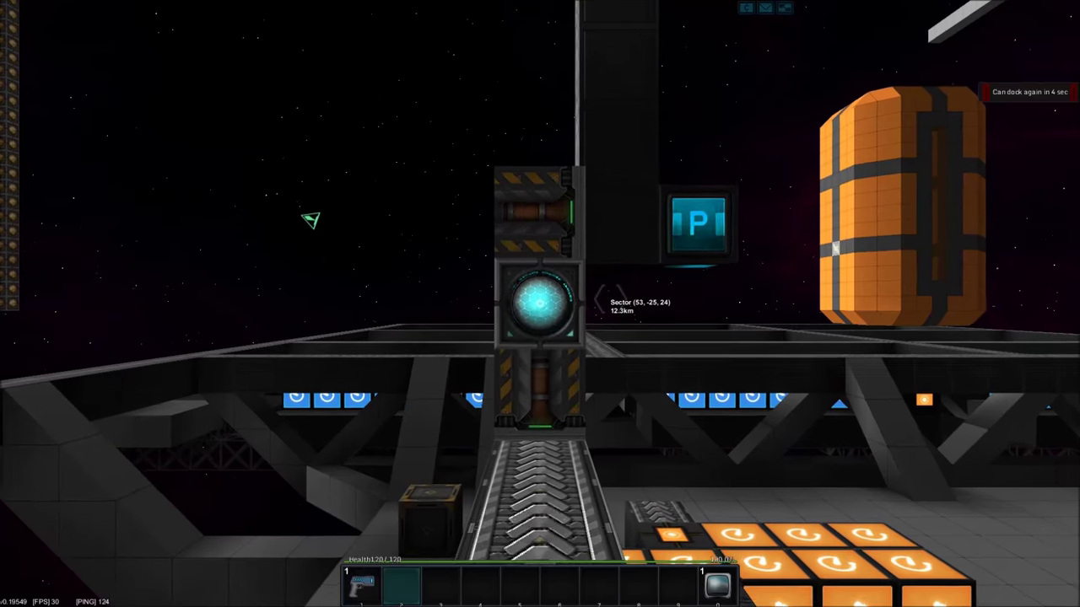
{"action": "key", "text": "r"}
{"action": "key", "text": "r"}
{"action": "key", "text": "r"}
{"action": "key", "text": "space"}
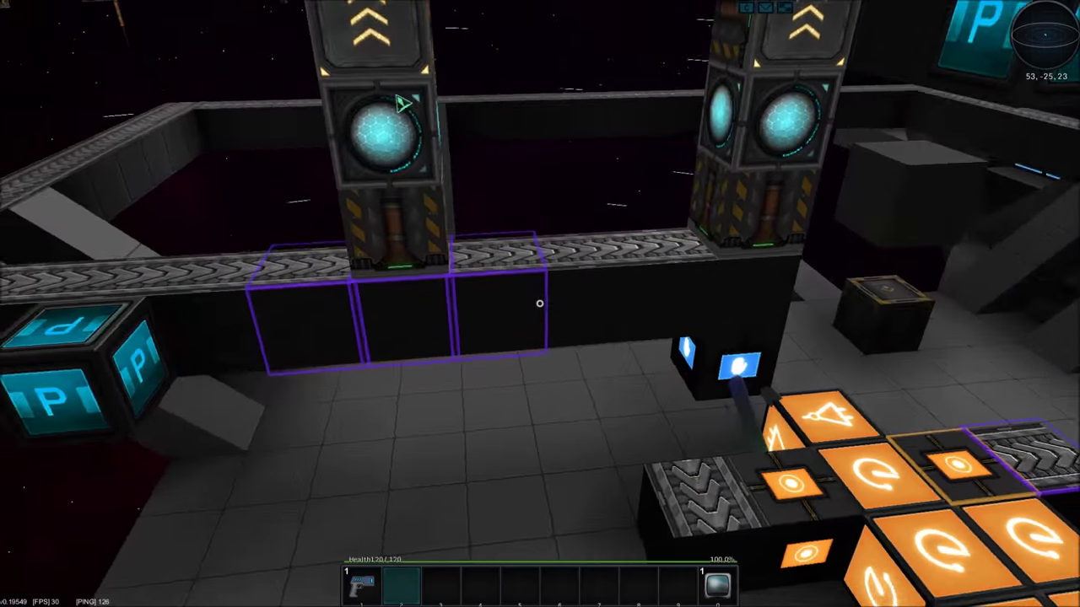
Step: Walk to the orange logic blocks and reset the docking logic so containers can dock again
{"action": "key", "text": "s"}
{"action": "key", "text": "s"}
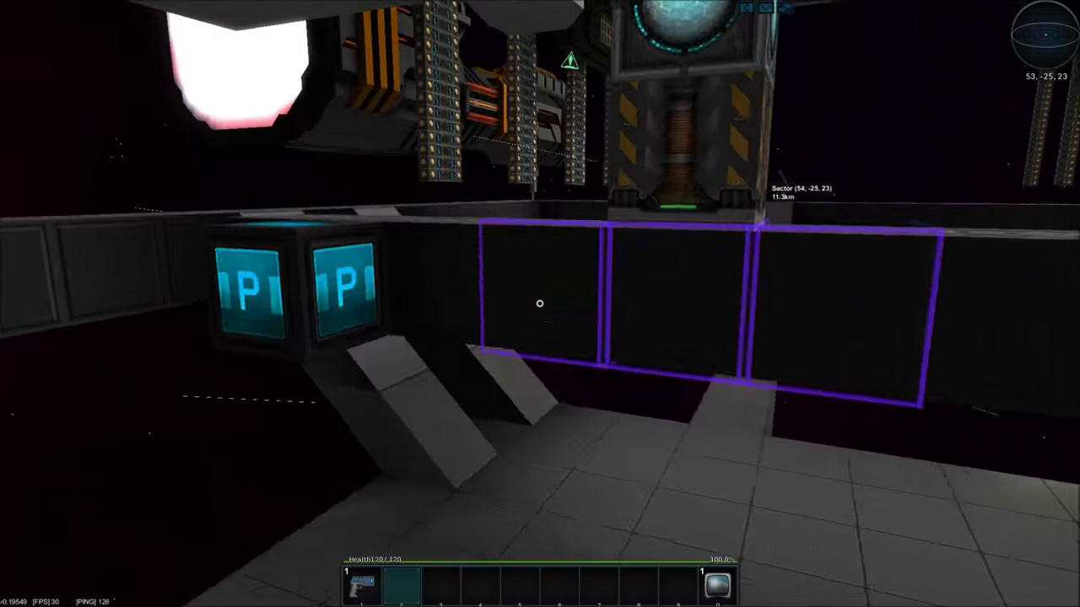
{"action": "key", "text": "w"}
{"action": "key", "text": "w"}
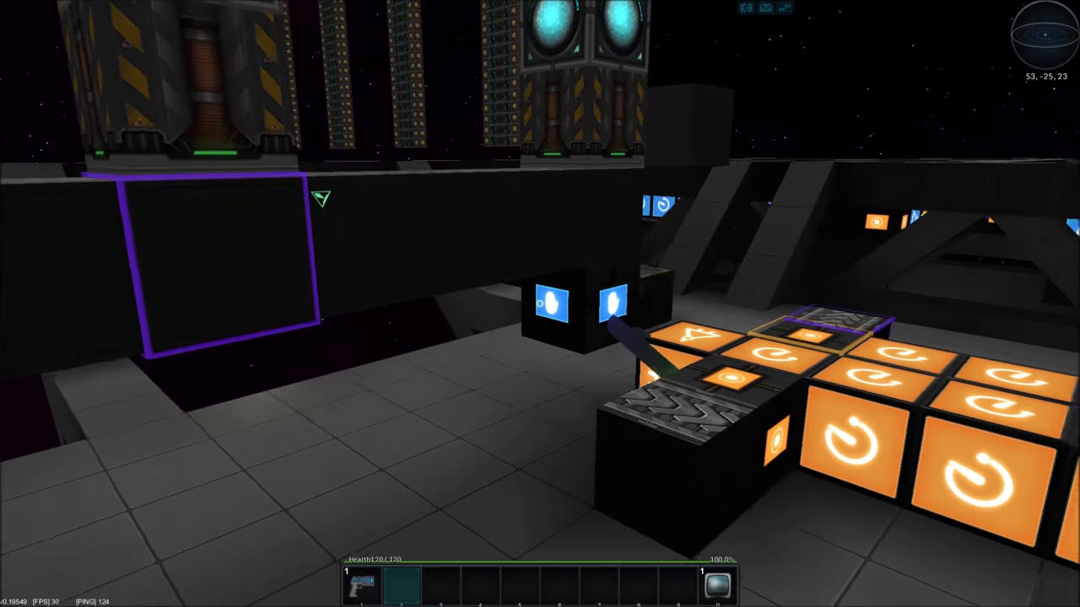
{"action": "key", "text": "s"}
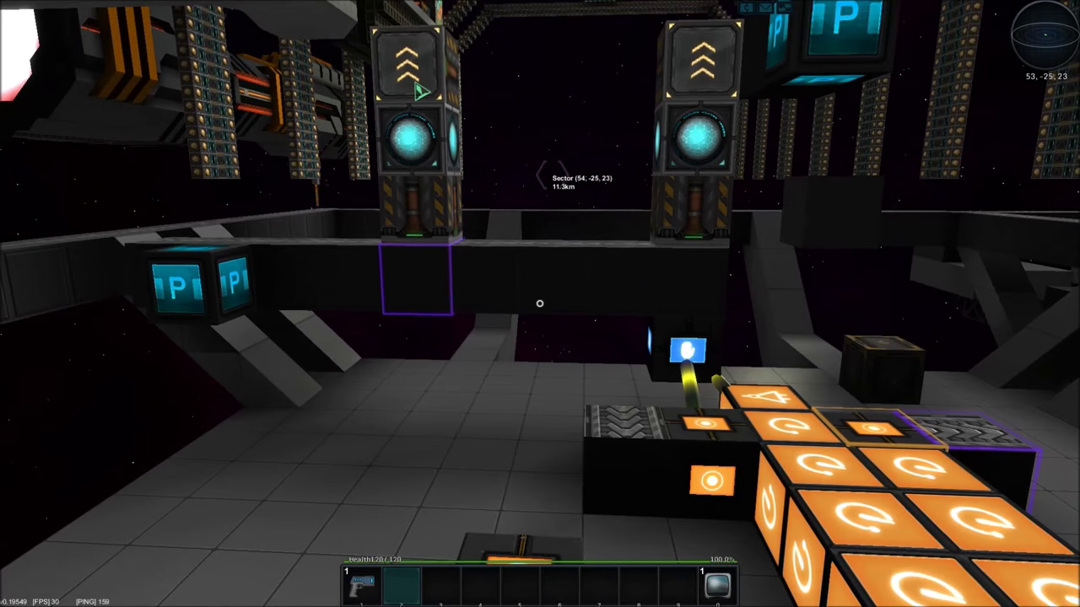
{"action": "key", "text": "w"}
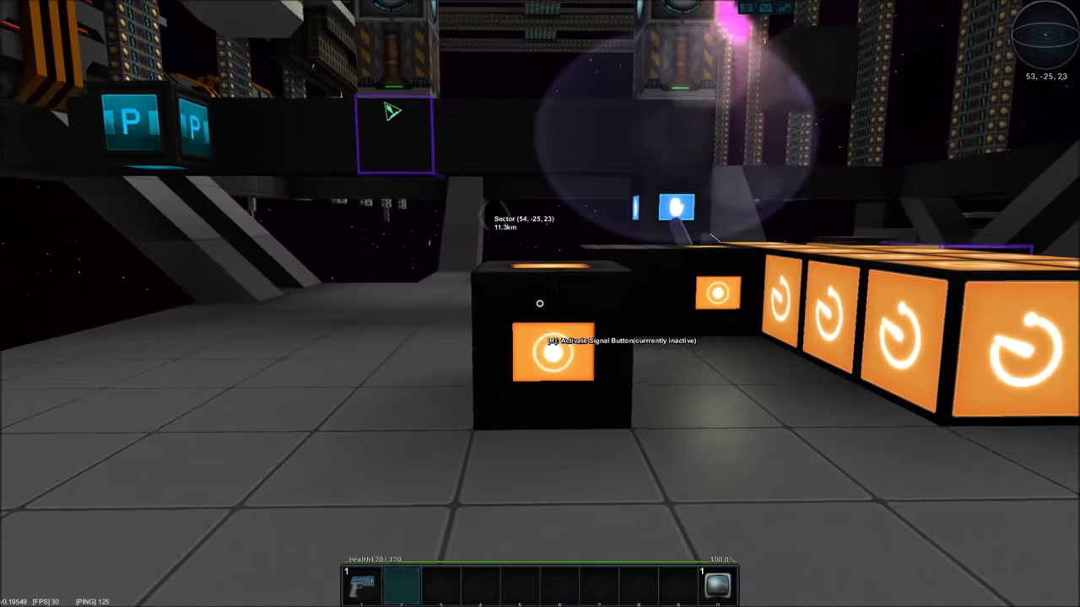
{"action": "key", "text": "w"}
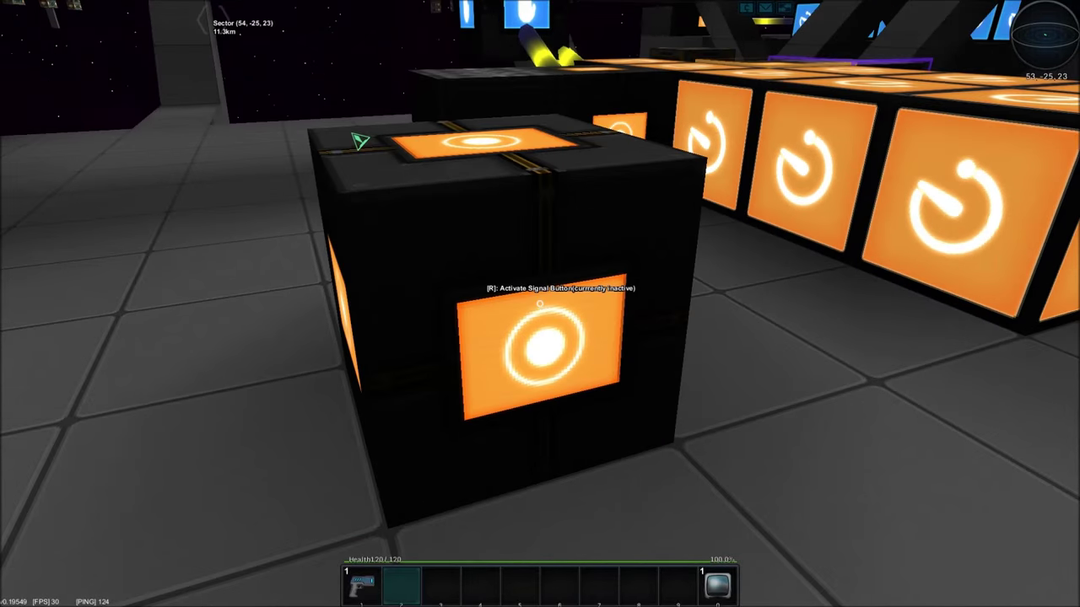
{"action": "key", "text": "r"}
{"action": "key", "text": "s"}
{"action": "key", "text": "s"}
{"action": "key", "text": "w"}
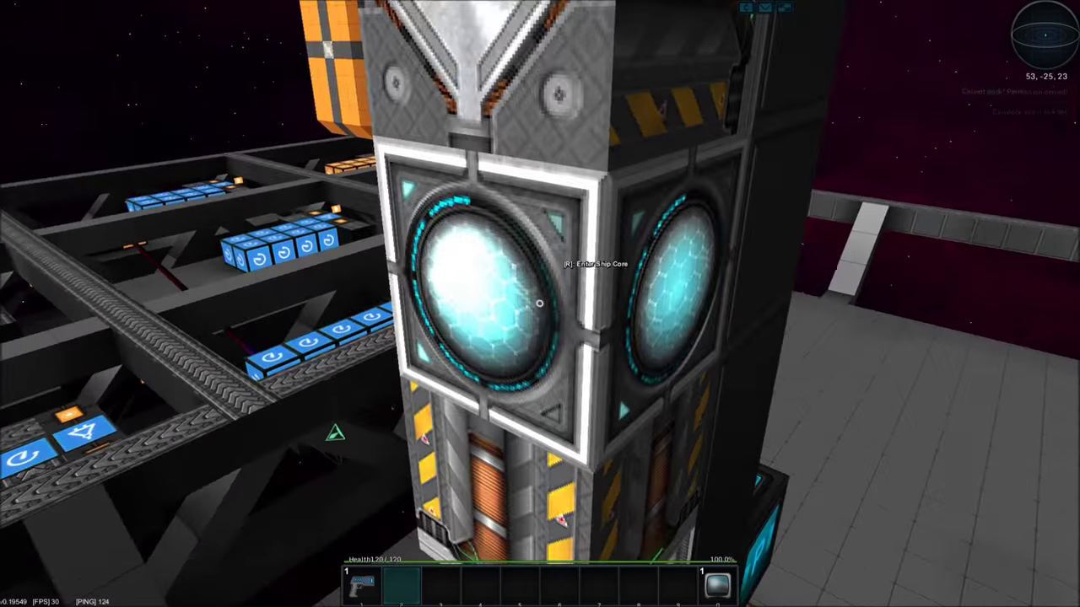
Step: Take the ship core, fire the beam at the targeted block, then leave the ship
{"action": "key", "text": "r"}
{"action": "left_click_drag", "start_coordinate": [540, 304], "coordinate": [540, 421]}
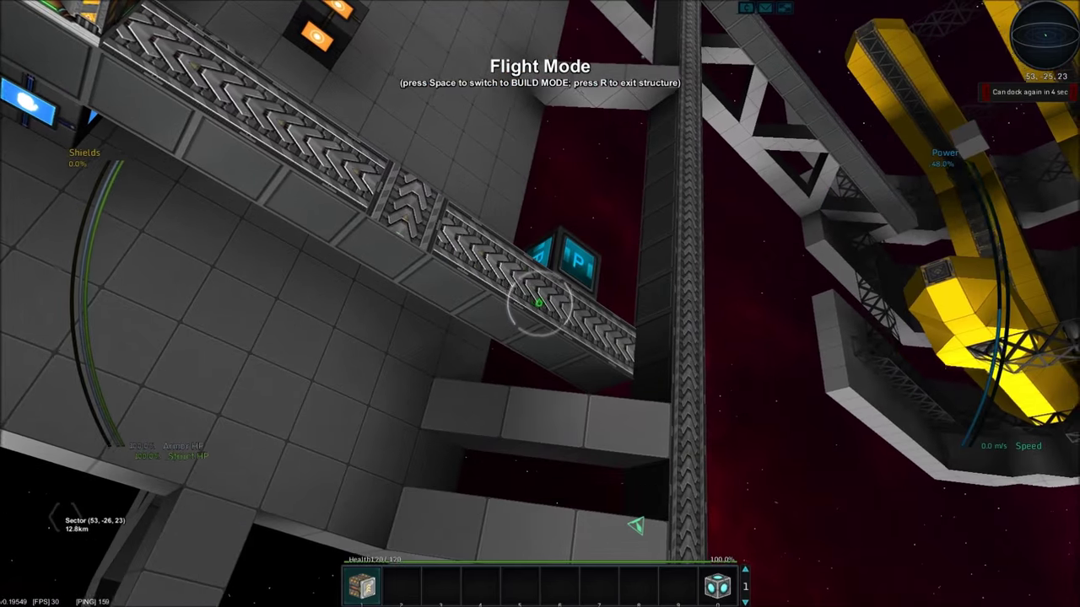
{"action": "left_click", "coordinate": [540, 303]}
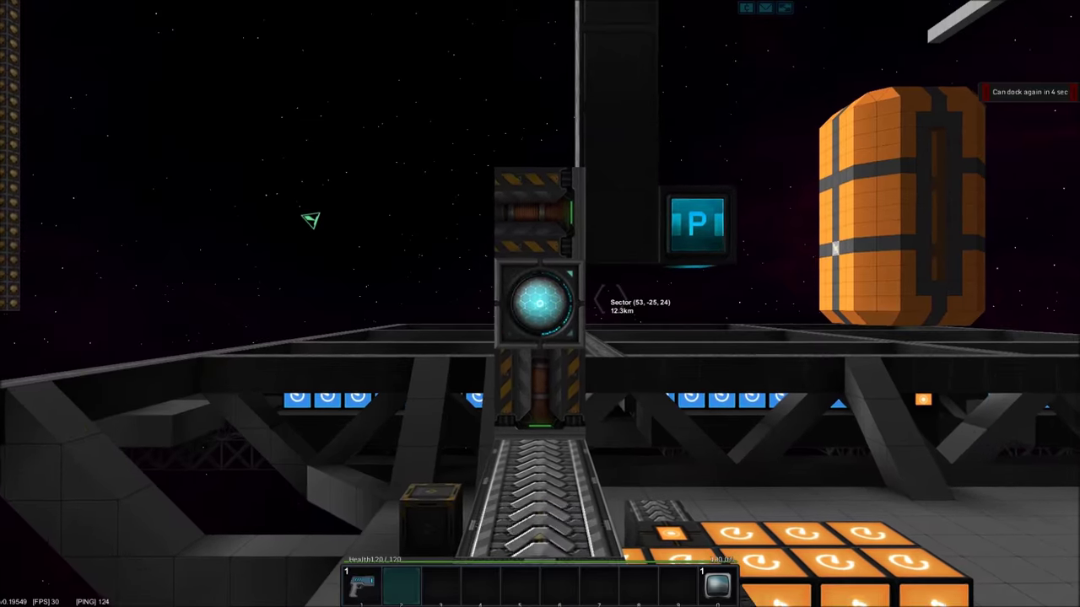
{"action": "key", "text": "r"}
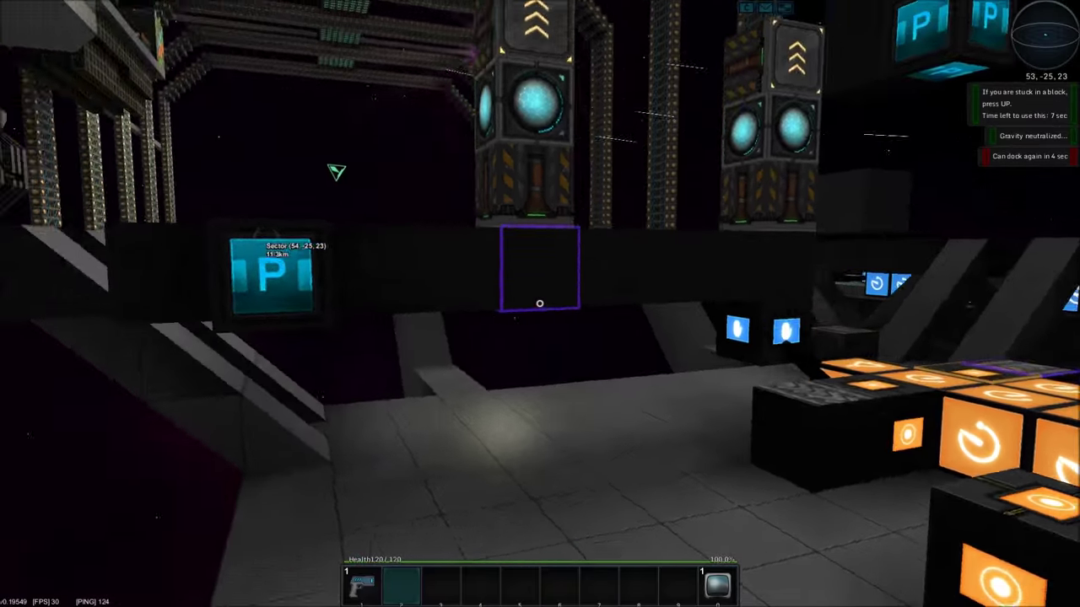
Step: Activate the docking signal button, cross the deck and enter build mode at the build block
{"action": "key", "text": "r"}
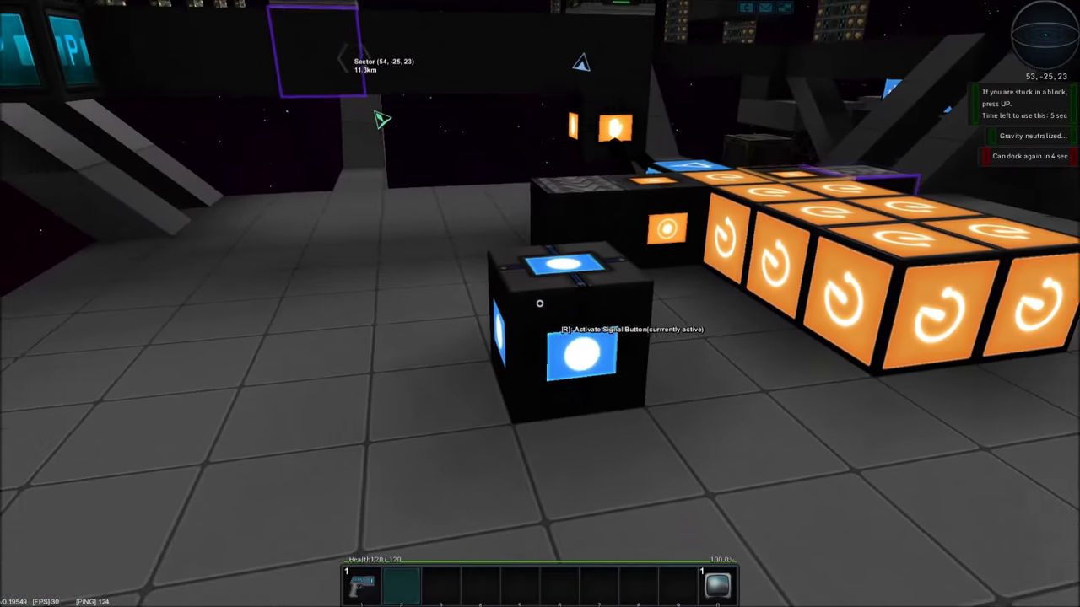
{"action": "key", "text": "s"}
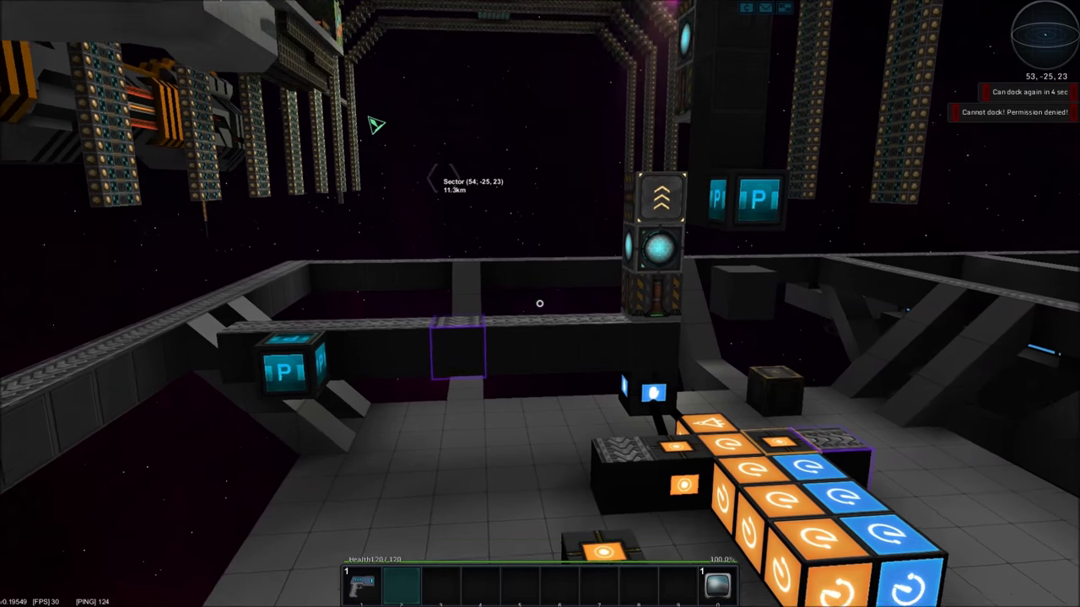
{"action": "key", "text": "d"}
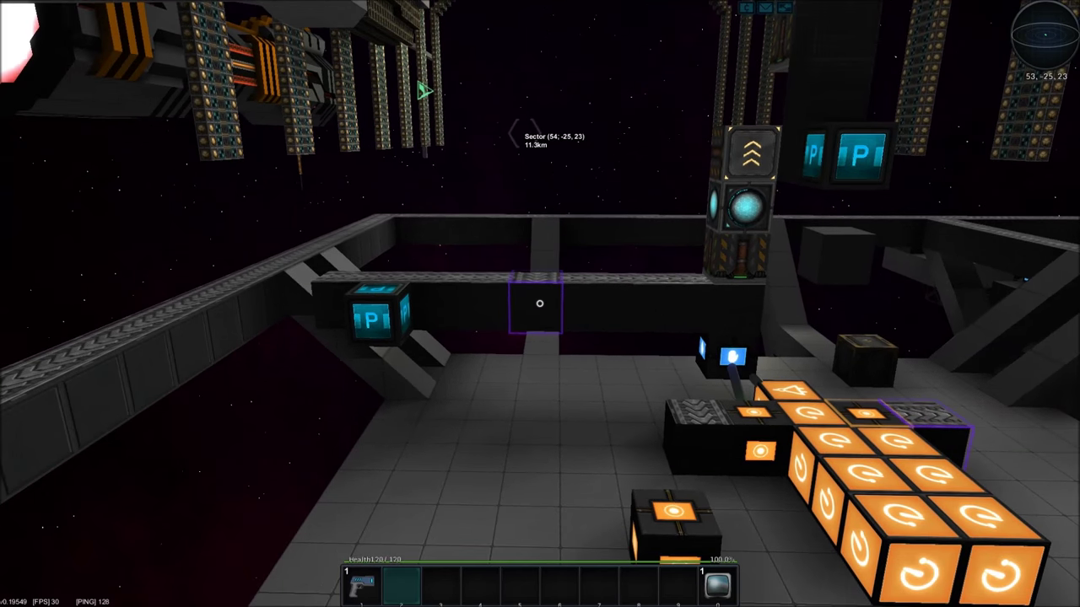
{"action": "key", "text": "w"}
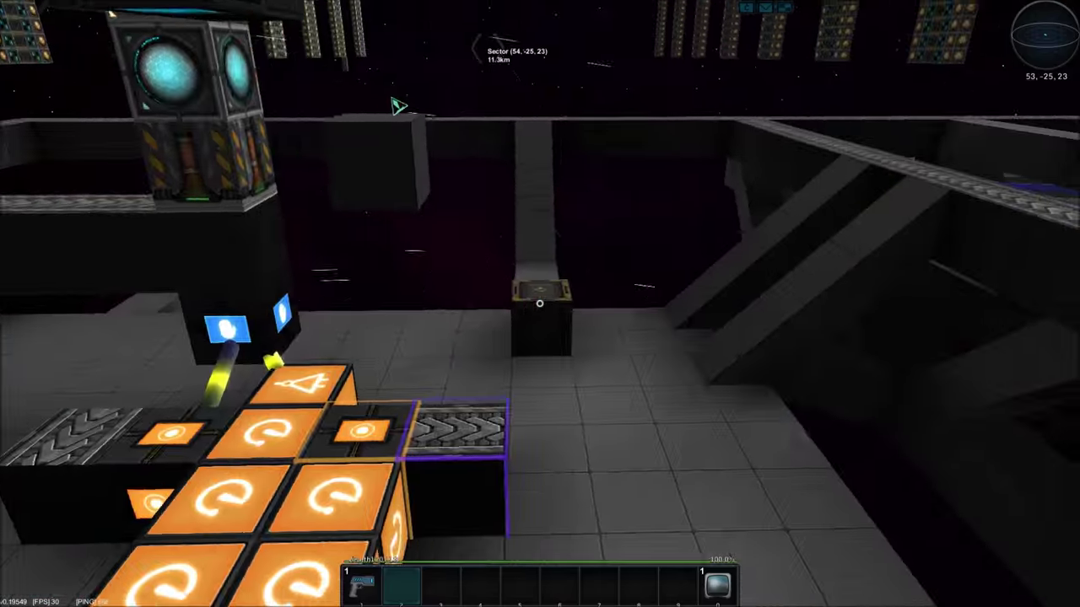
{"action": "key", "text": "w"}
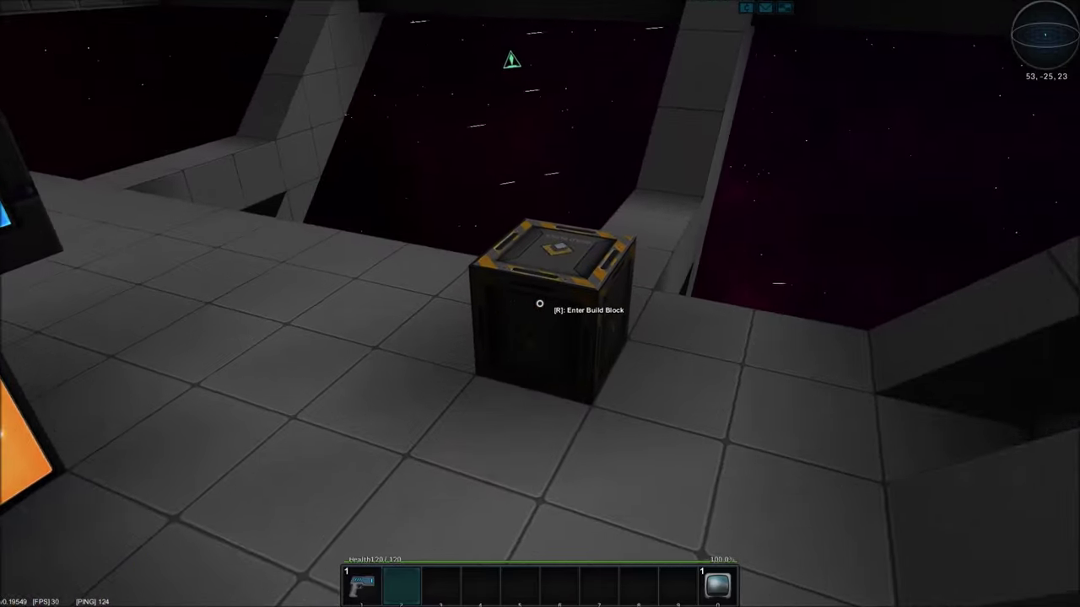
{"action": "key", "text": "r"}
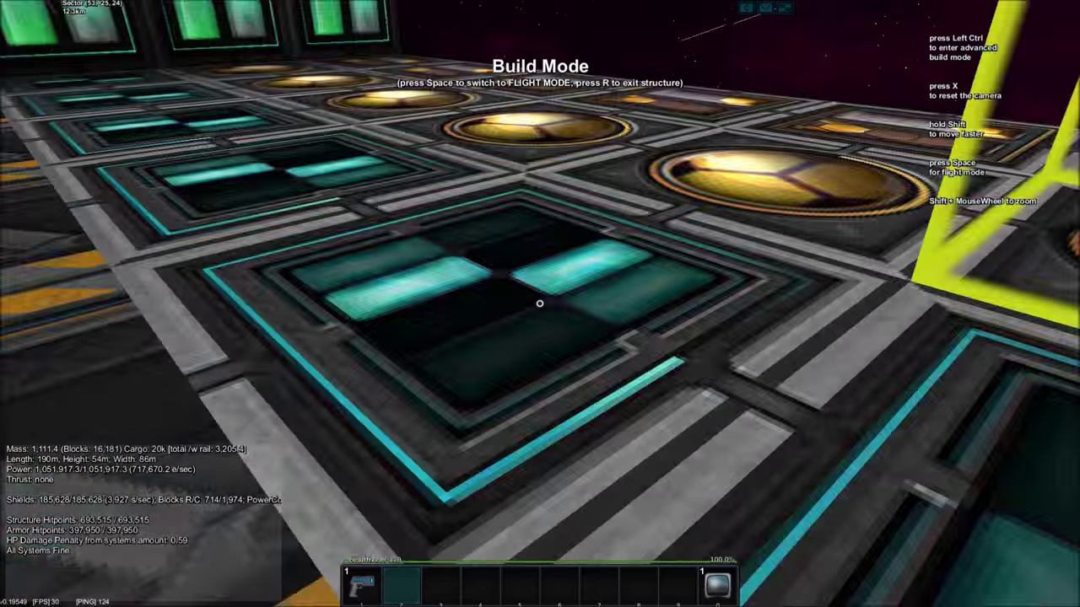
{"action": "key", "text": "w"}
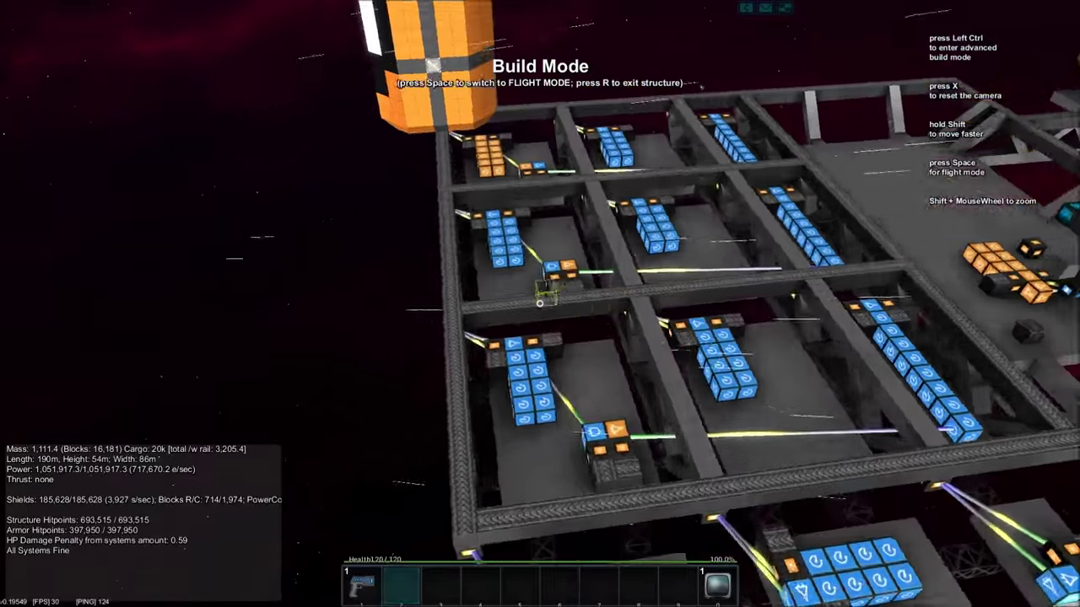
{"action": "key", "text": "s"}
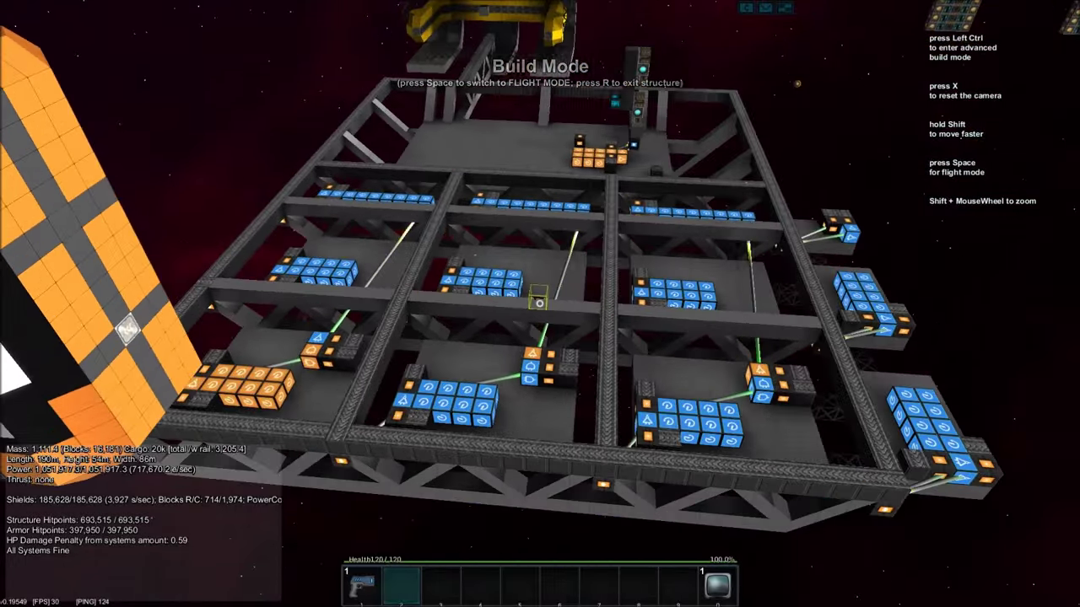
{"action": "left_click_drag", "start_coordinate": [538, 302], "coordinate": [538, 302]}
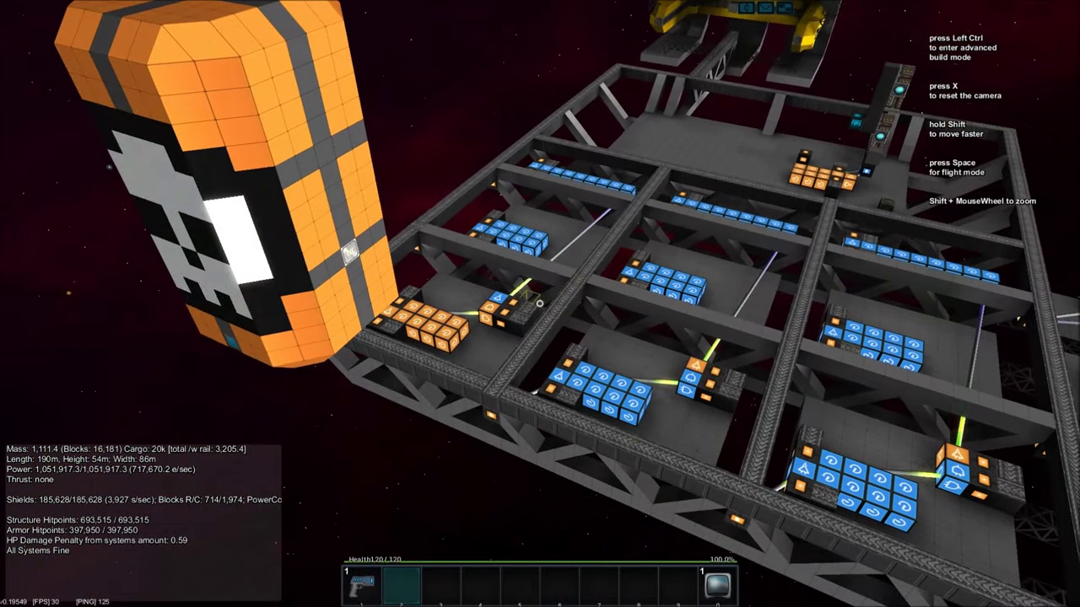
{"action": "key", "text": "s"}
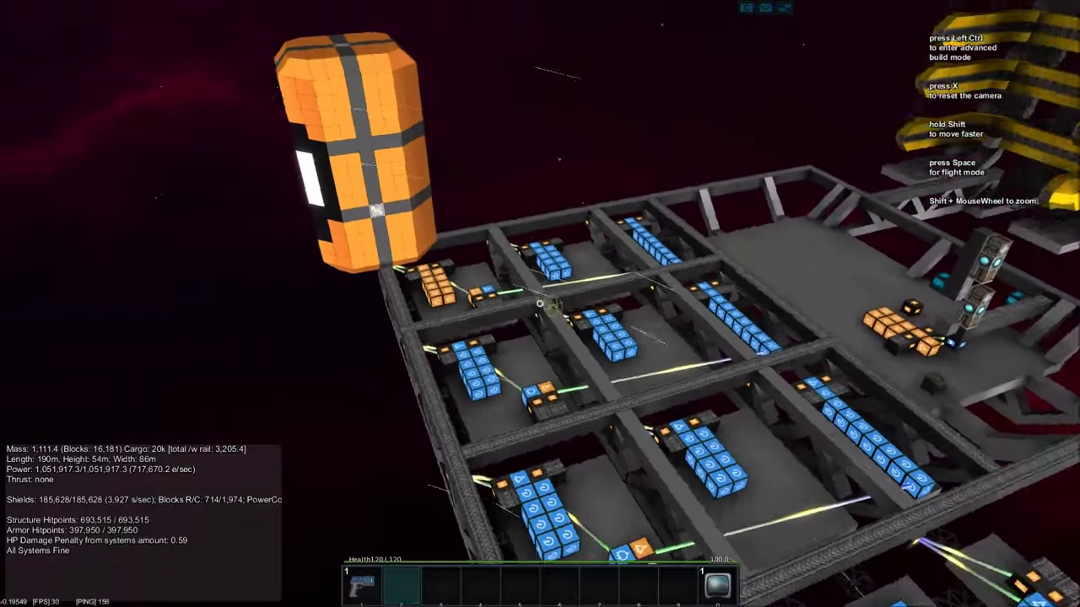
{"action": "key", "text": "w"}
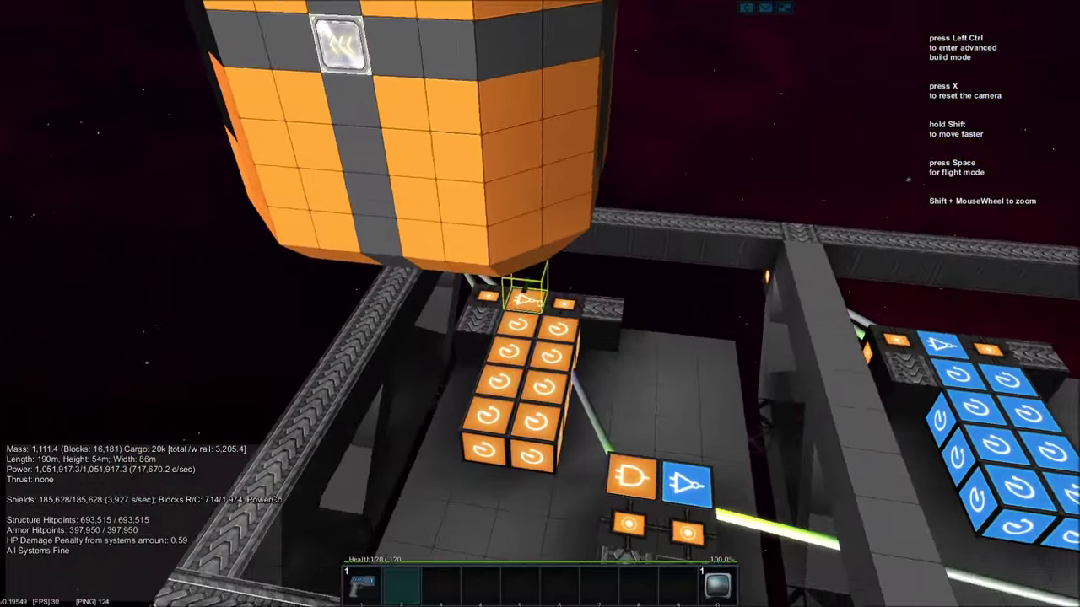
{"action": "left_click_drag", "start_coordinate": [538, 302], "coordinate": [538, 302]}
{"action": "key", "text": "w"}
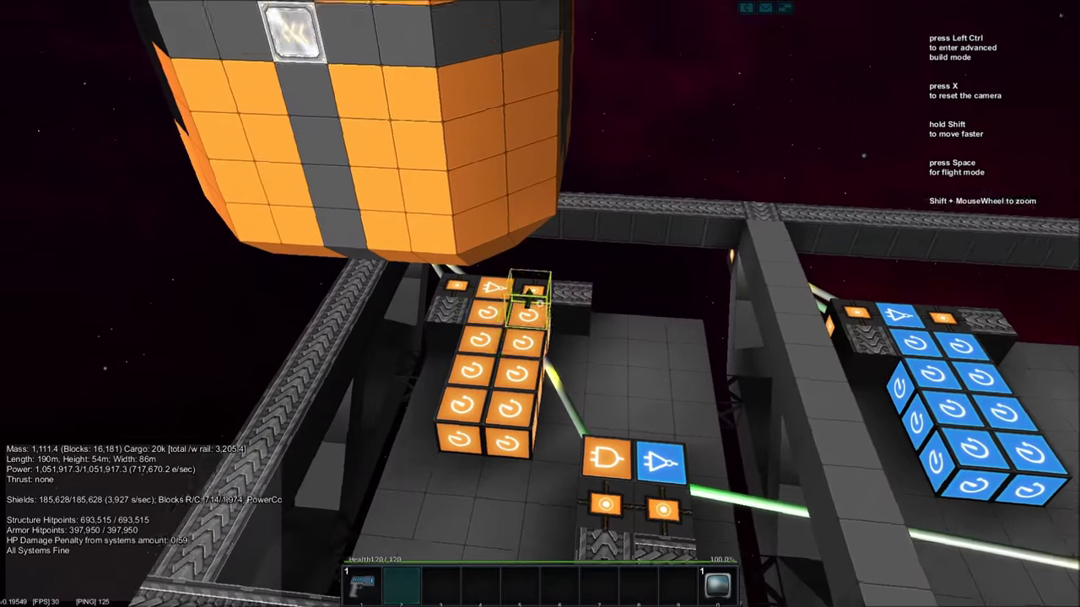
{"action": "left_click_drag", "start_coordinate": [538, 302], "coordinate": [538, 302]}
{"action": "key", "text": "w"}
{"action": "key", "text": "w"}
{"action": "left_click_drag", "start_coordinate": [539, 302], "coordinate": [538, 302]}
{"action": "key", "text": "w"}
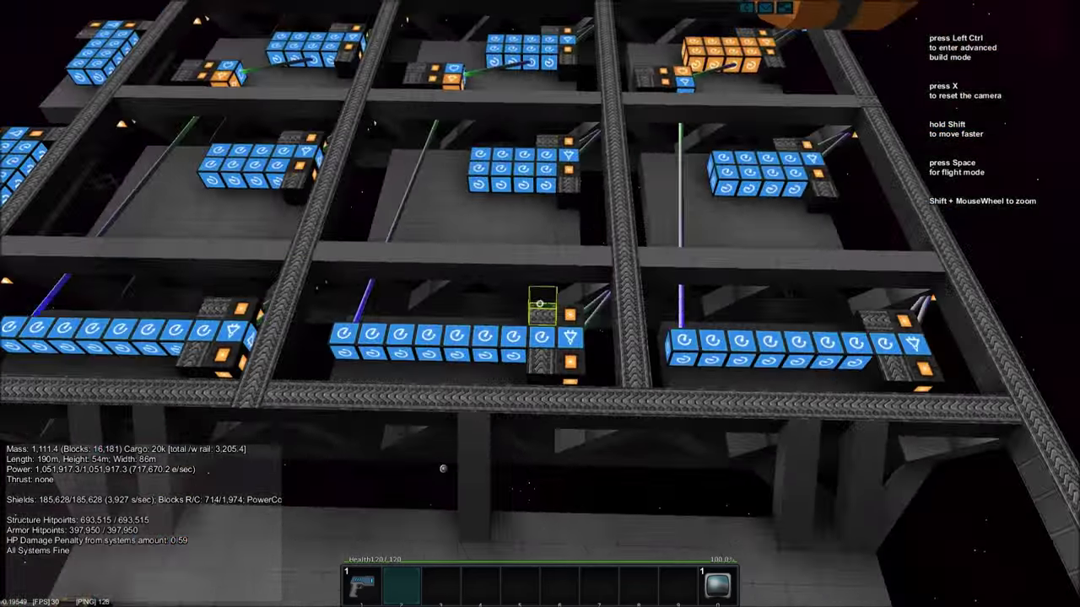
{"action": "left_click_drag", "start_coordinate": [539, 302], "coordinate": [539, 302]}
{"action": "key", "text": "w"}
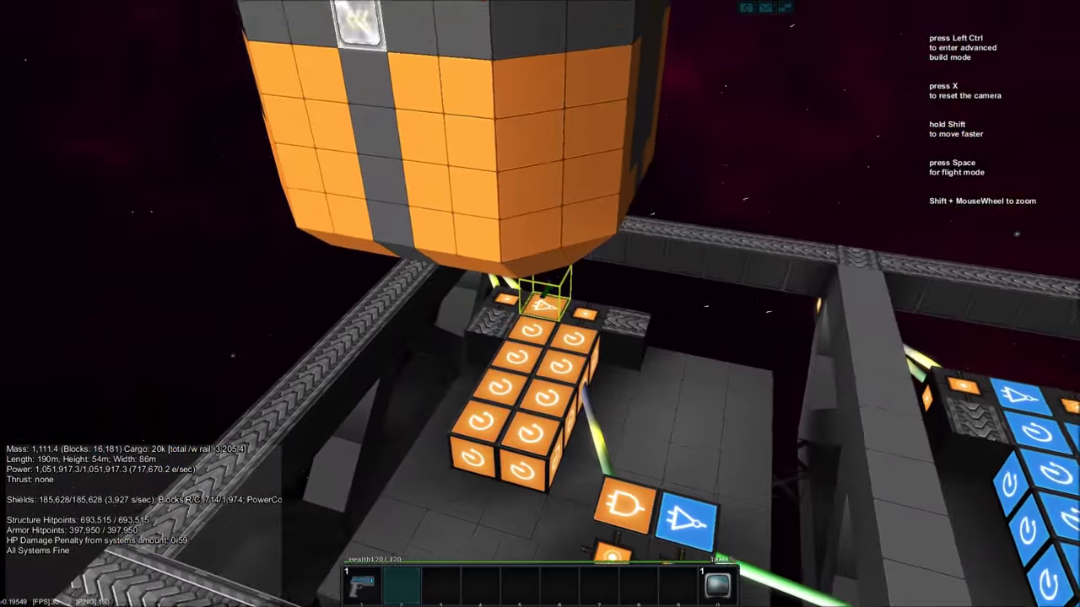
{"action": "key", "text": "w"}
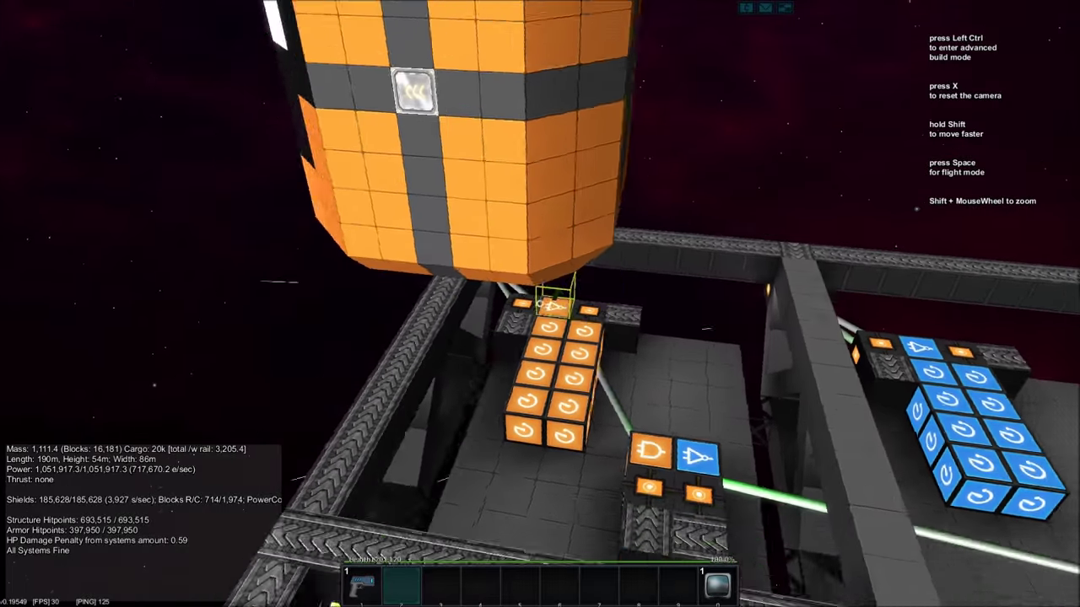
{"action": "key", "text": "s"}
{"action": "key", "text": "w"}
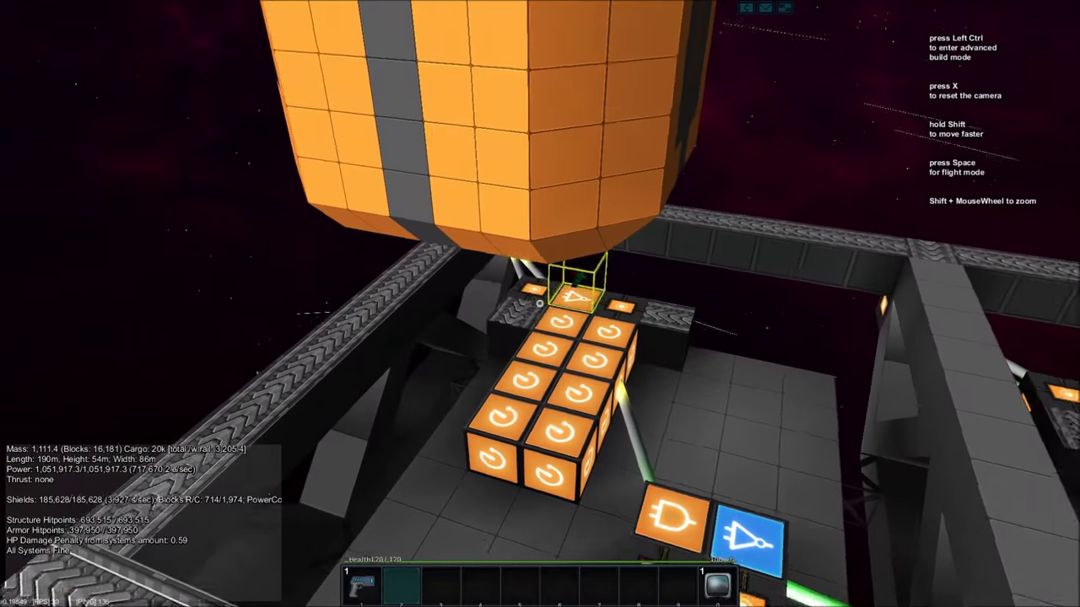
{"action": "key", "text": "w"}
{"action": "key", "text": "w"}
{"action": "key", "text": "w"}
{"action": "key", "text": "w"}
{"action": "key", "text": "w"}
{"action": "key", "text": "w"}
{"action": "key", "text": "w"}
{"action": "key", "text": "w"}
{"action": "key", "text": "w"}
{"action": "key", "text": "w"}
{"action": "key", "text": "s"}
{"action": "key", "text": "s"}
{"action": "key", "text": "d"}
{"action": "key", "text": "s"}
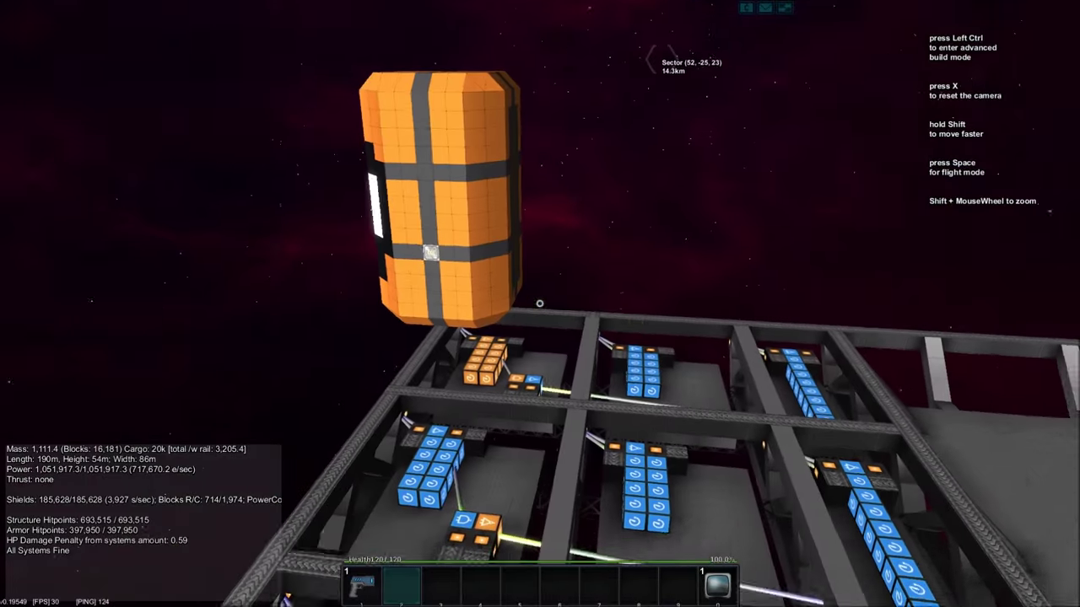
{"action": "key", "text": "d"}
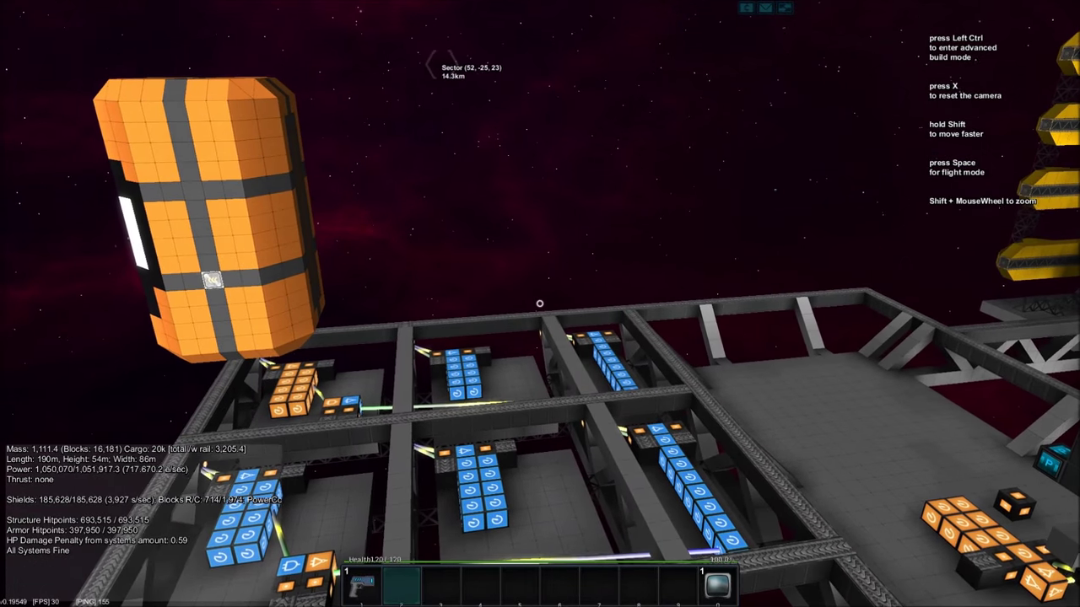
{"action": "key", "text": "a"}
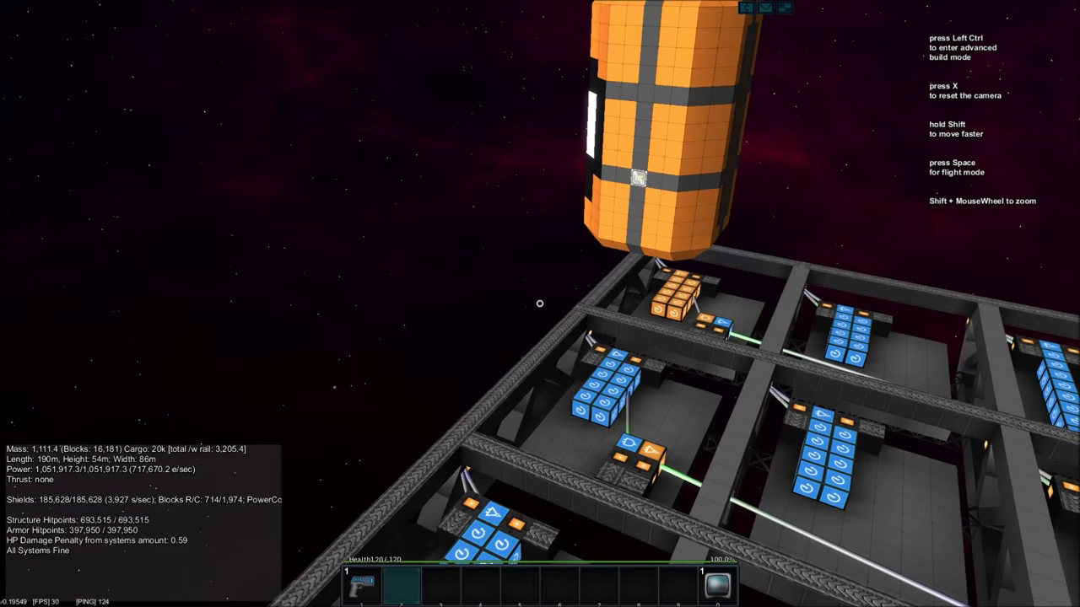
{"action": "key", "text": "d"}
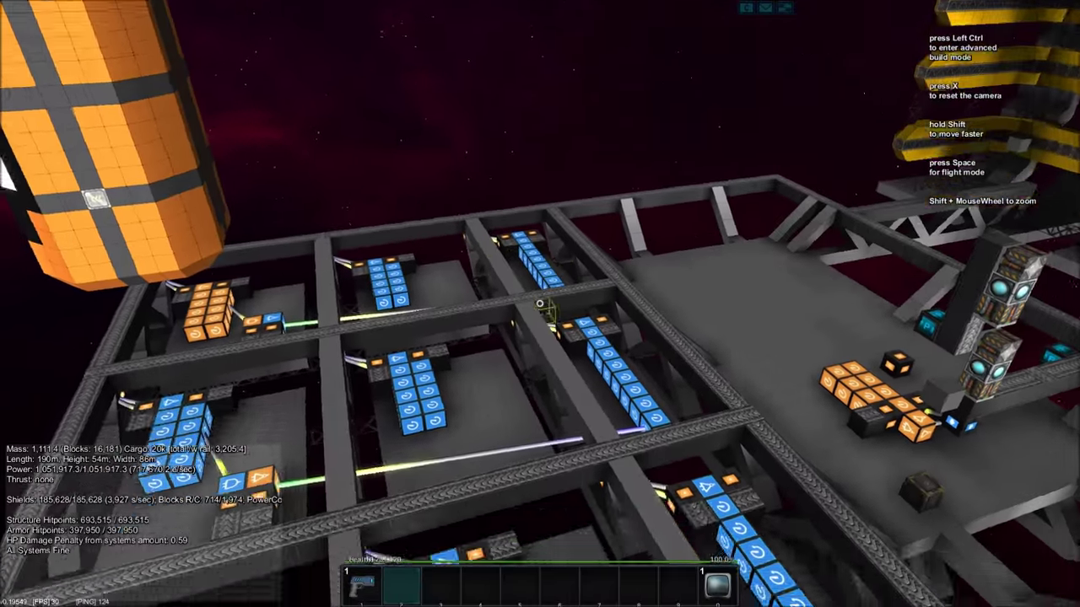
{"action": "key", "text": "s"}
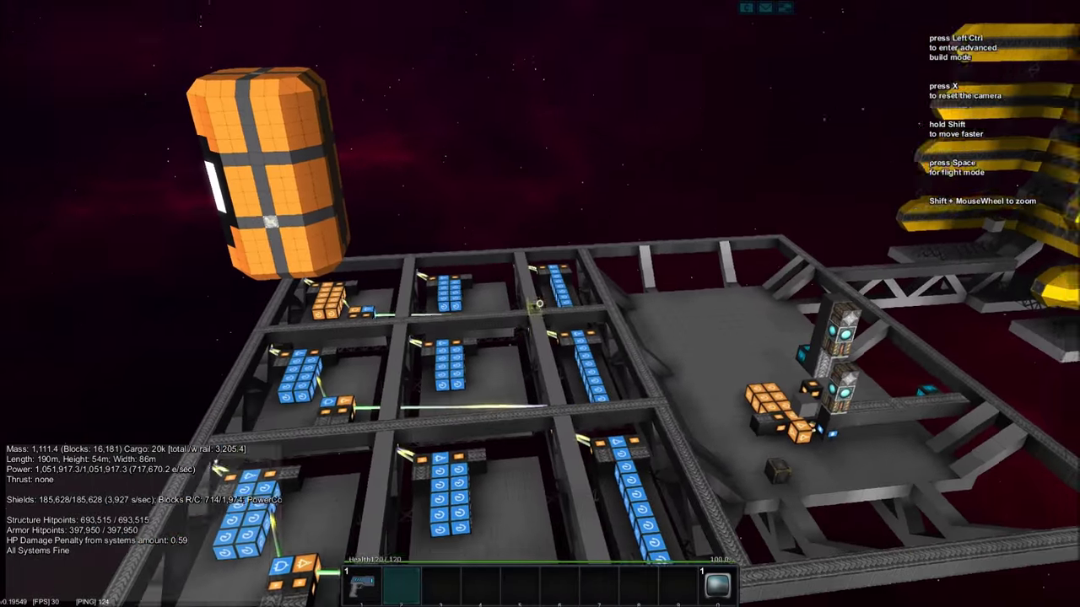
{"action": "key", "text": "w"}
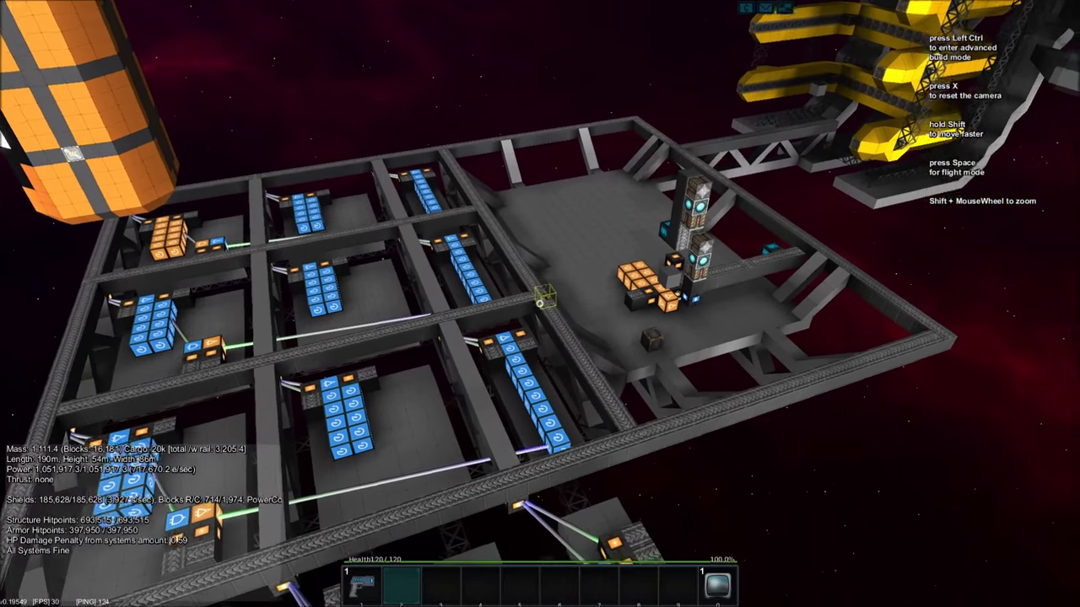
{"action": "left_click_drag", "start_coordinate": [540, 300], "coordinate": [540, 304]}
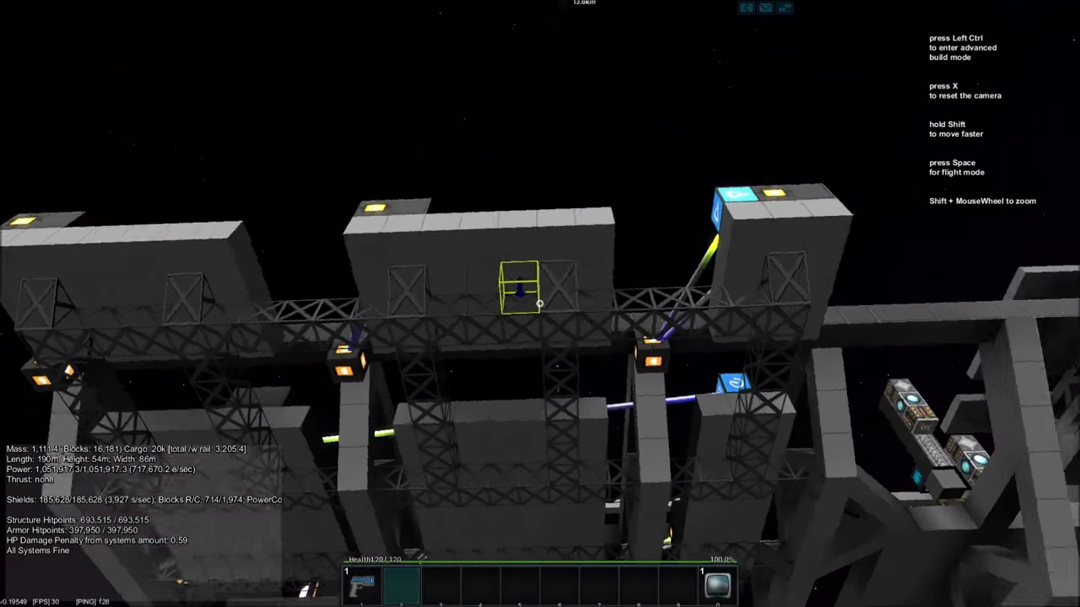
{"action": "left_click_drag", "start_coordinate": [540, 304], "coordinate": [539, 303]}
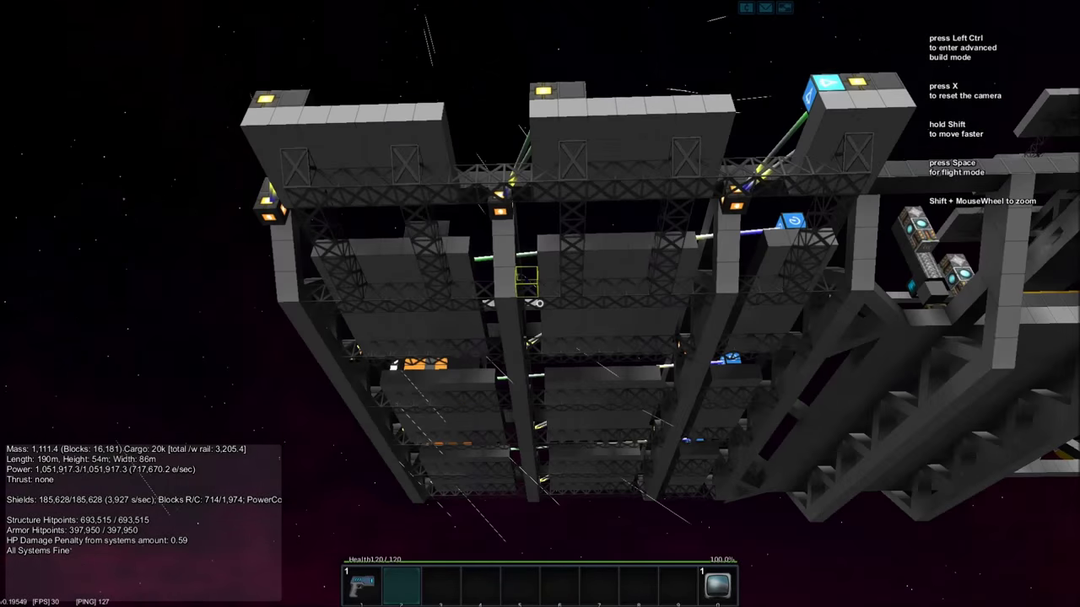
{"action": "key", "text": "a"}
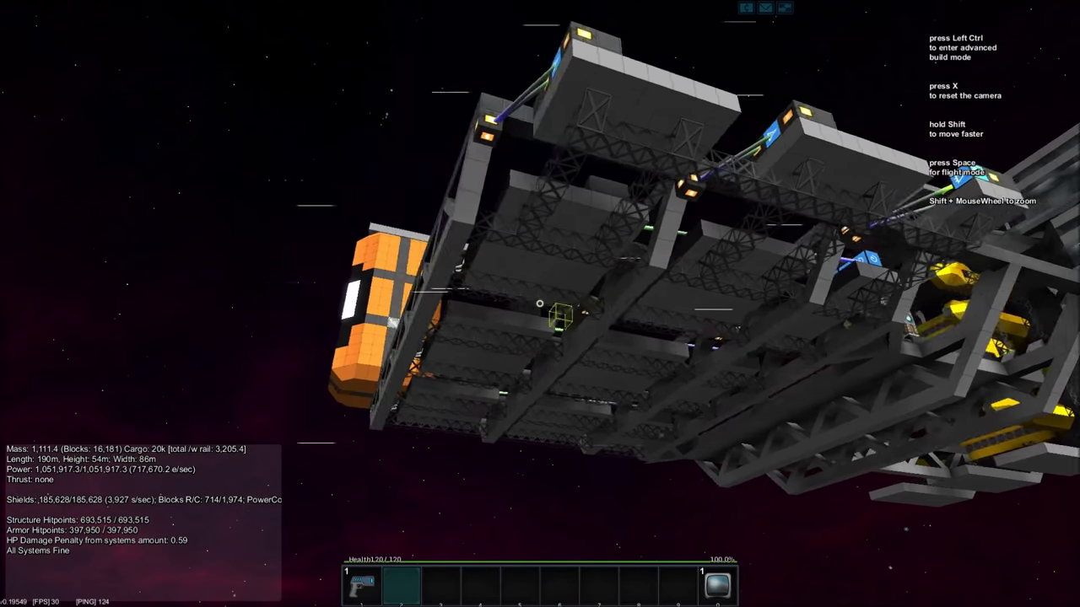
{"action": "key", "text": "s"}
{"action": "key", "text": "w"}
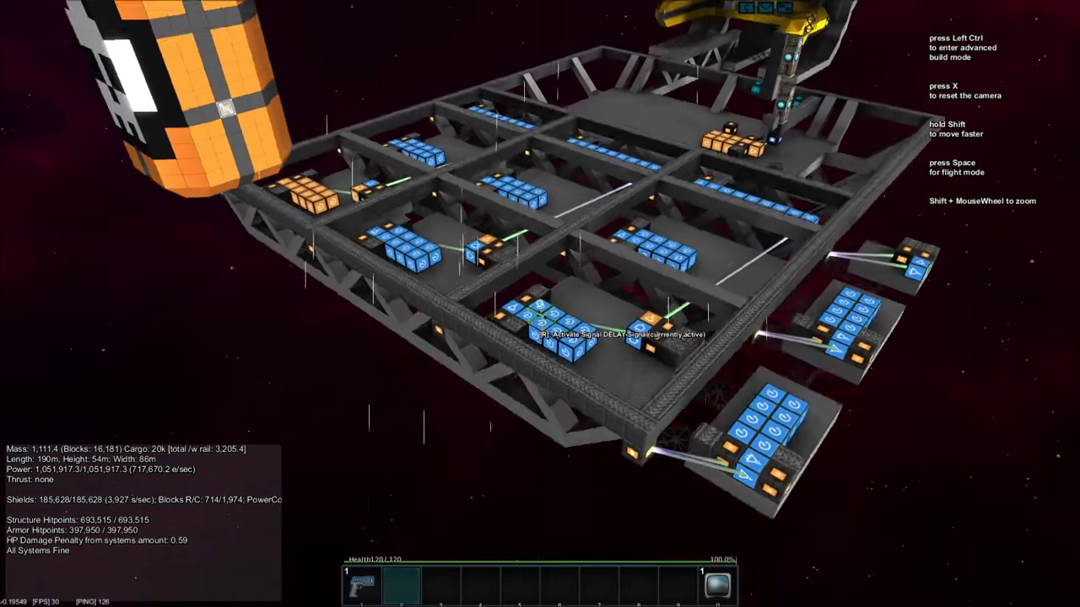
{"action": "key", "text": "w"}
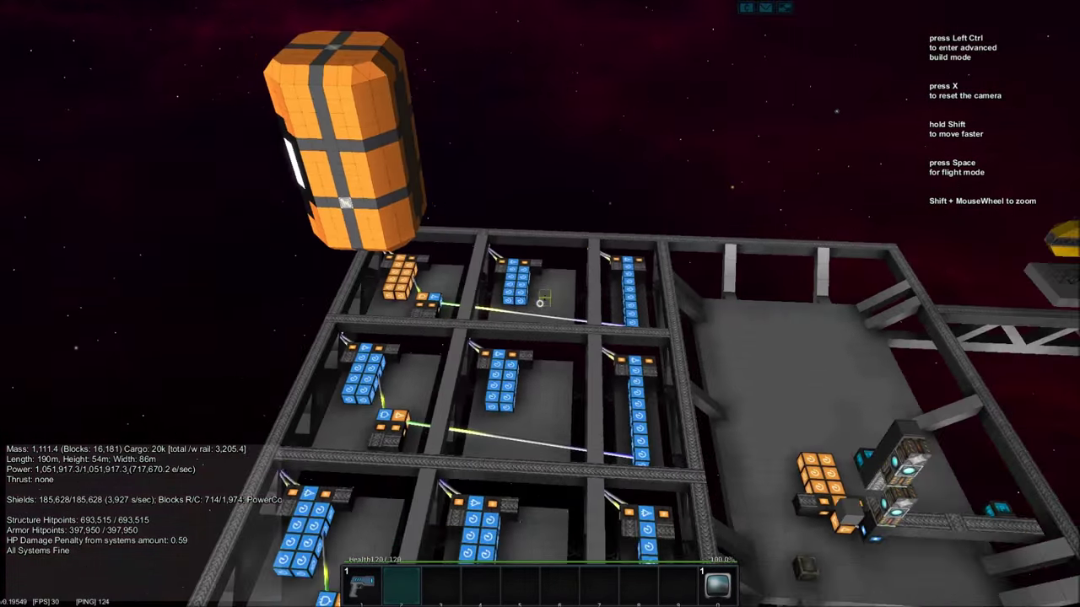
{"action": "key", "text": "w"}
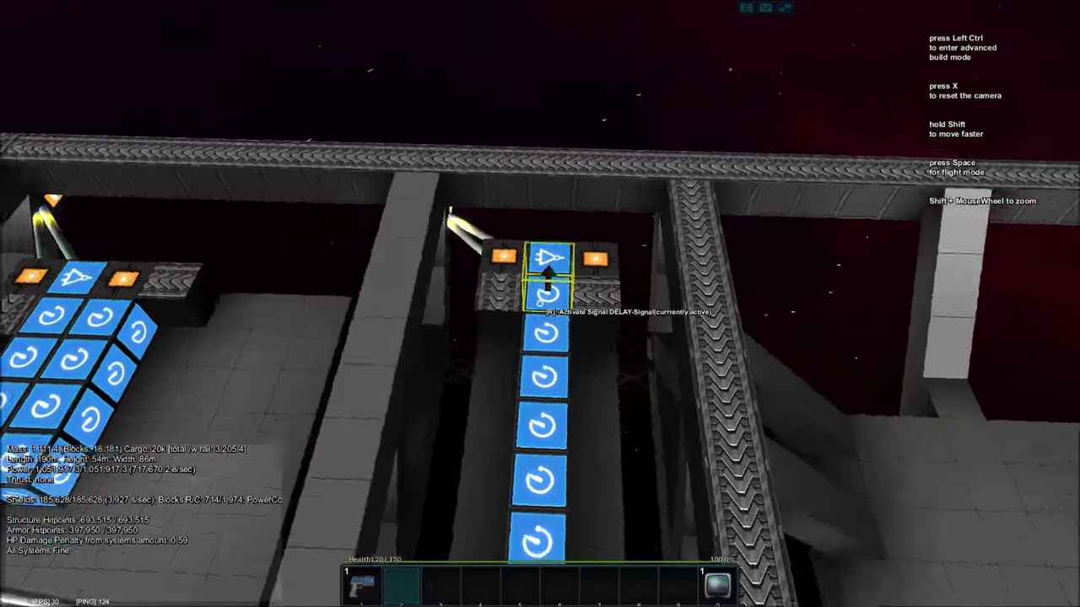
{"action": "key", "text": "s"}
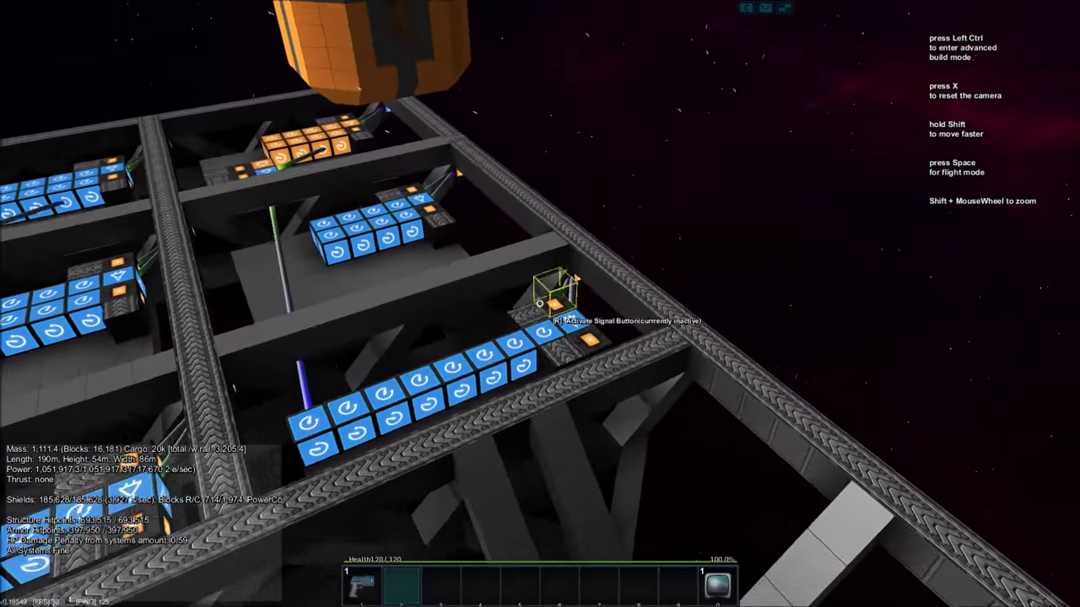
{"action": "key", "text": "w"}
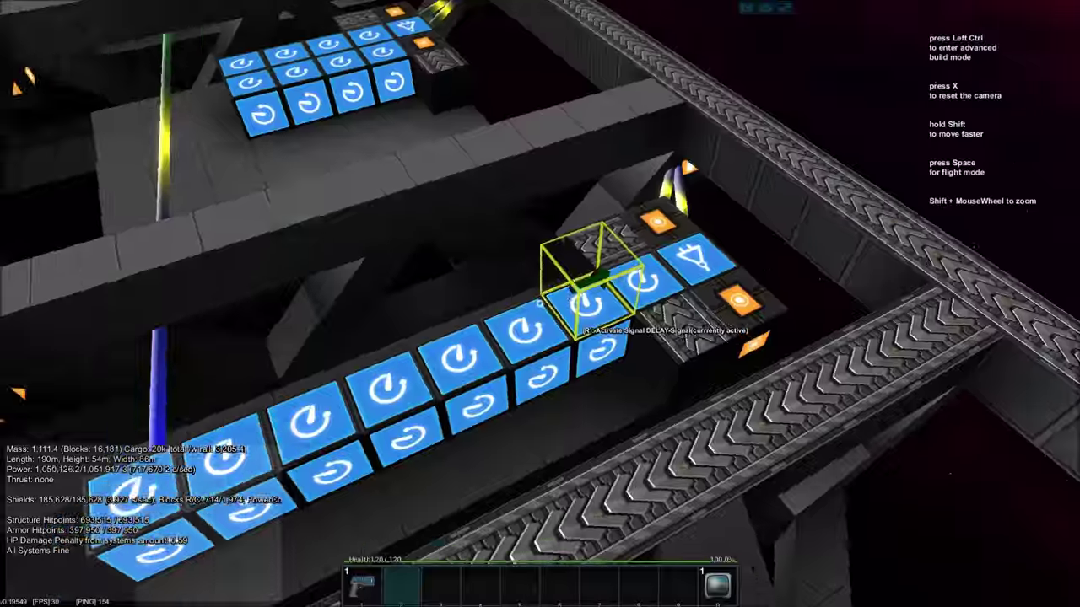
{"action": "key", "text": "s"}
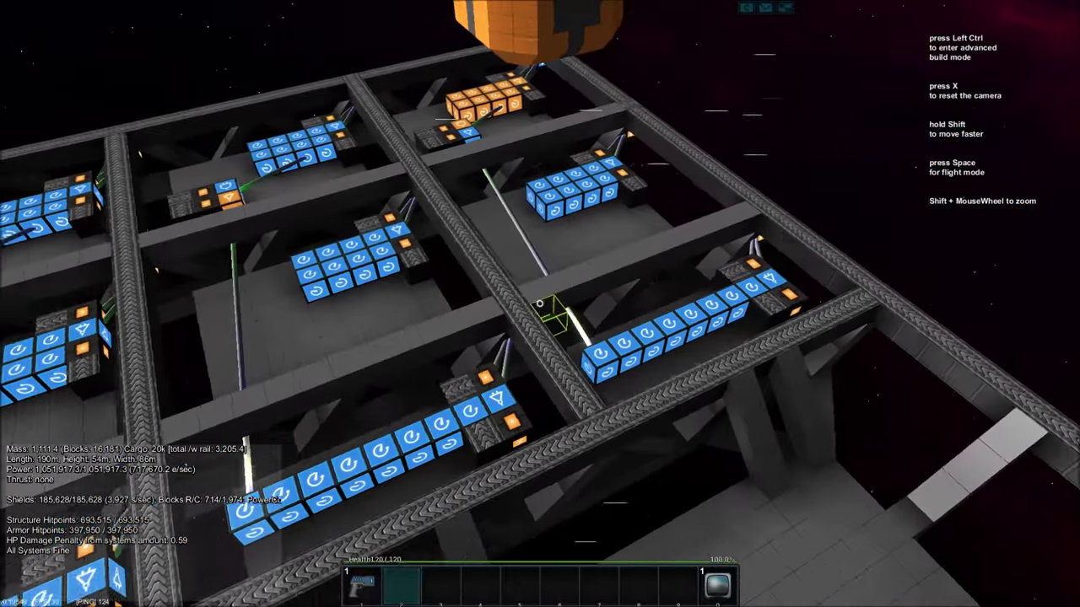
{"action": "key", "text": "s"}
{"action": "key", "text": "s"}
{"action": "key", "text": "w"}
{"action": "left_click_drag", "start_coordinate": [540, 303], "coordinate": [590, 253]}
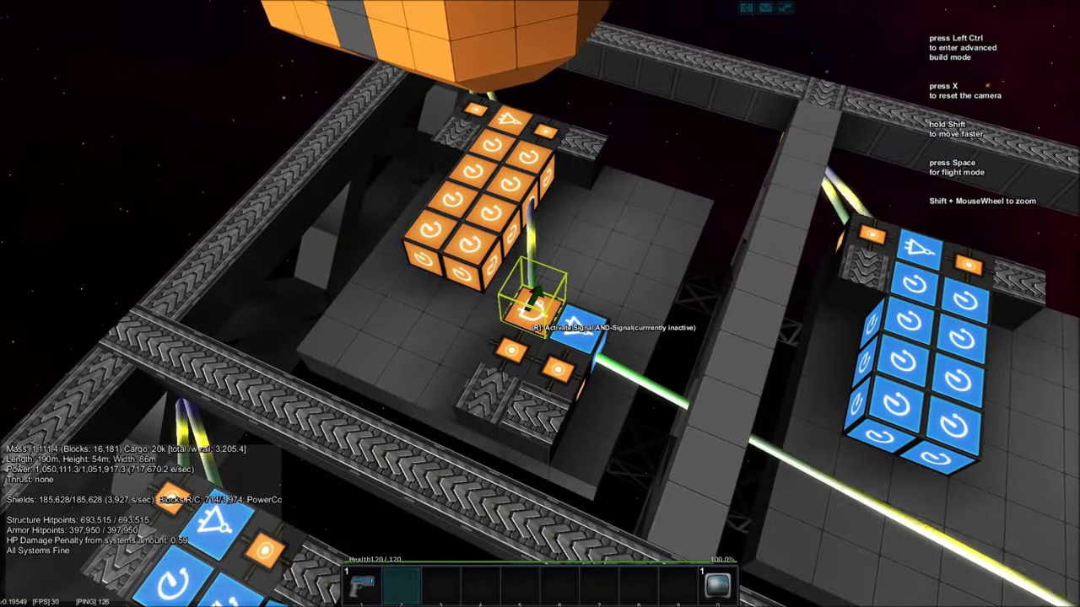
{"action": "key", "text": "s"}
{"action": "key", "text": "w"}
{"action": "key", "text": "w"}
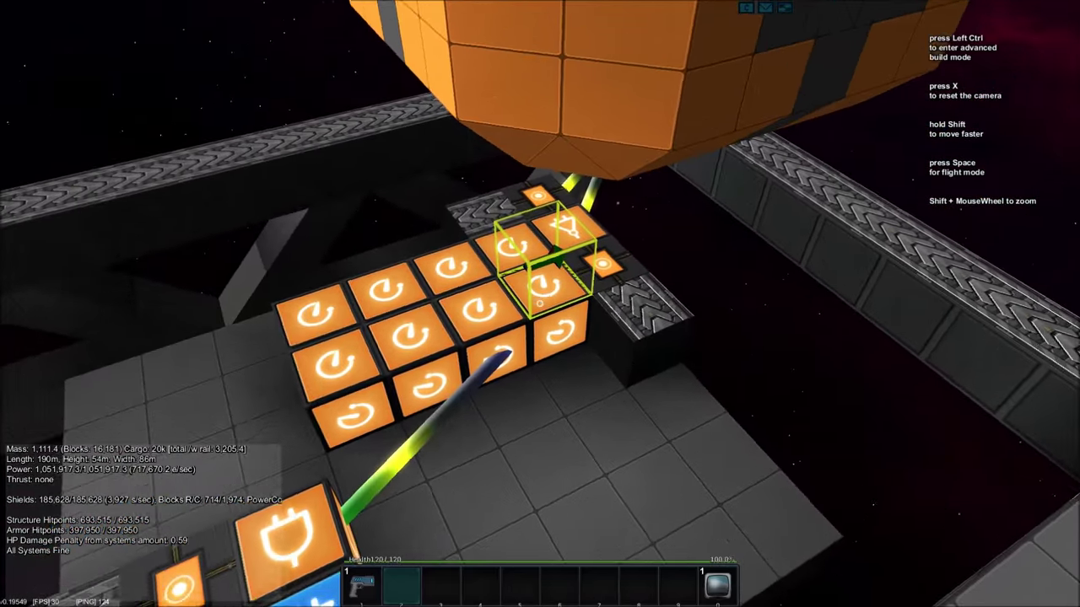
{"action": "key", "text": "w"}
{"action": "key", "text": "s"}
{"action": "key", "text": "d"}
{"action": "key", "text": "s"}
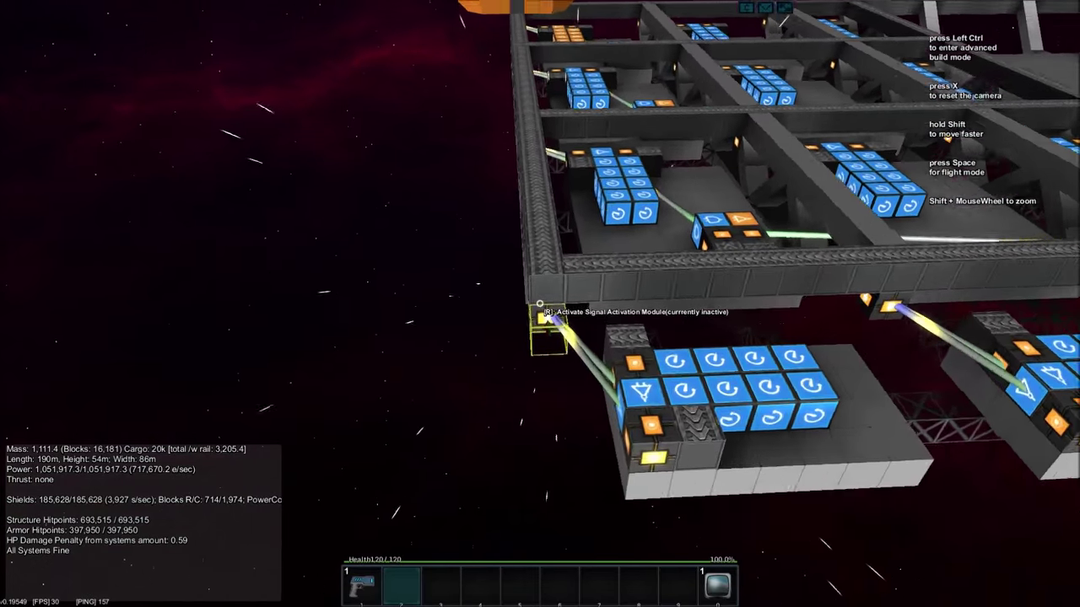
{"action": "key", "text": "w"}
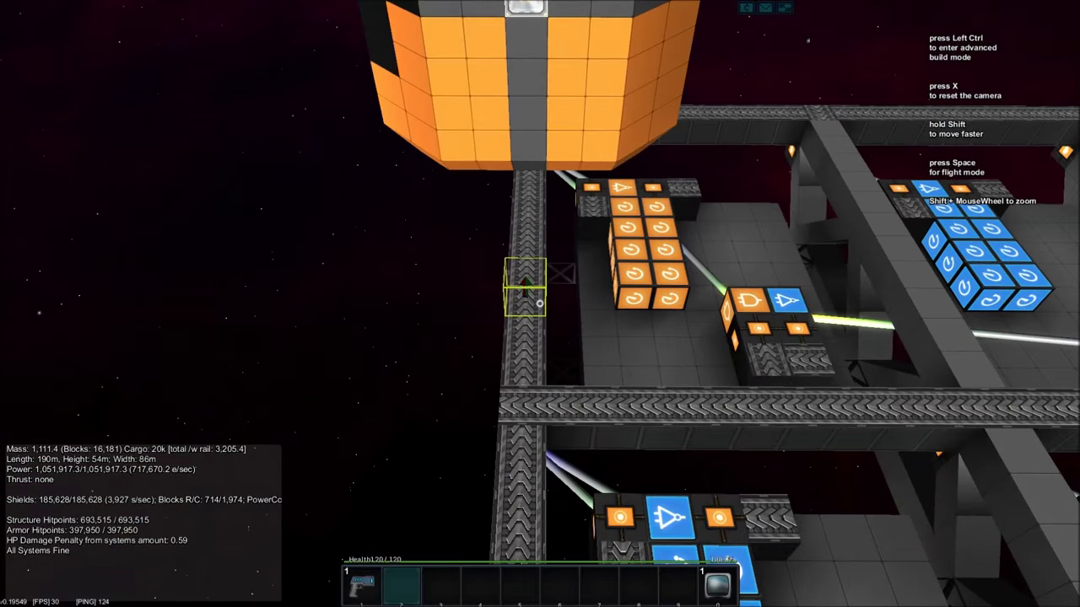
Step: Activate the signal button in build mode and check the activation module switching on then off
{"action": "key", "text": "s"}
{"action": "key", "text": "w"}
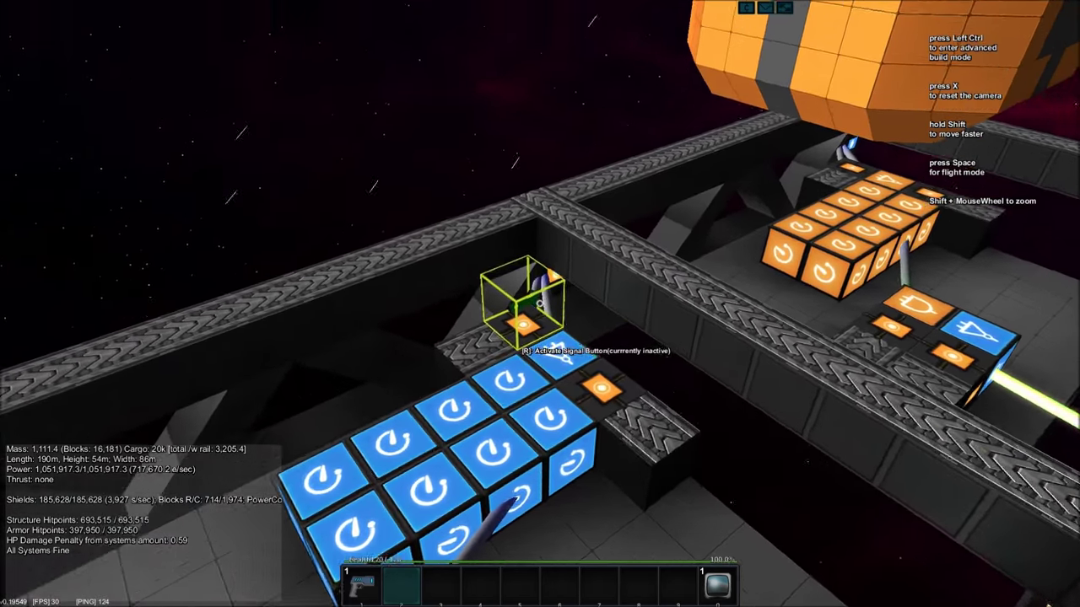
{"action": "key", "text": "r"}
{"action": "key", "text": "s"}
{"action": "scroll", "coordinate": [540, 304], "scroll_direction": "down", "scroll_amount": 3}
{"action": "scroll", "coordinate": [540, 304], "scroll_direction": "up", "scroll_amount": 3}
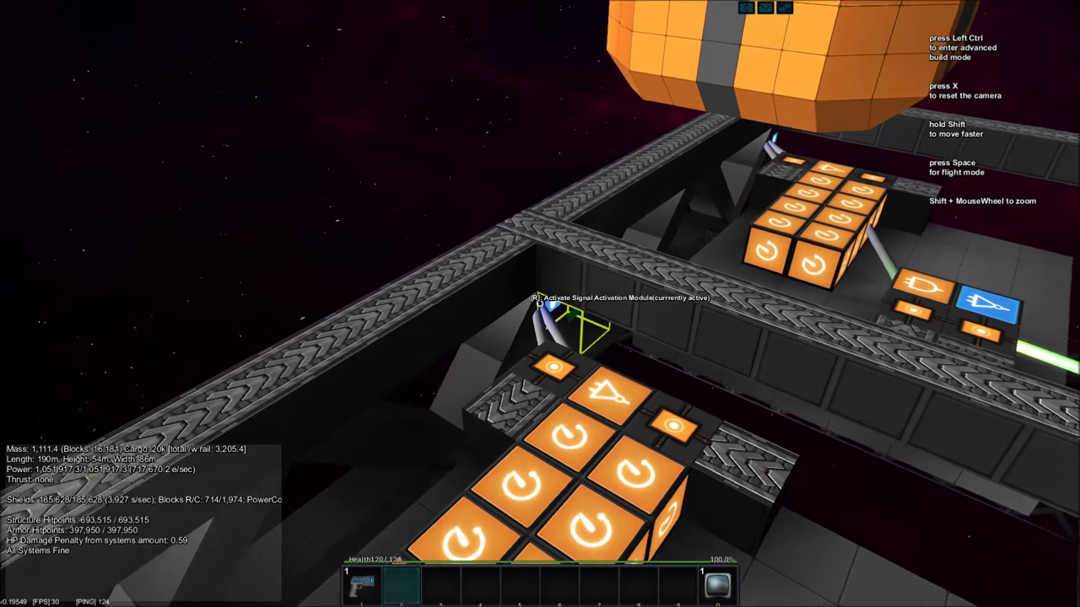
{"action": "key", "text": "a"}
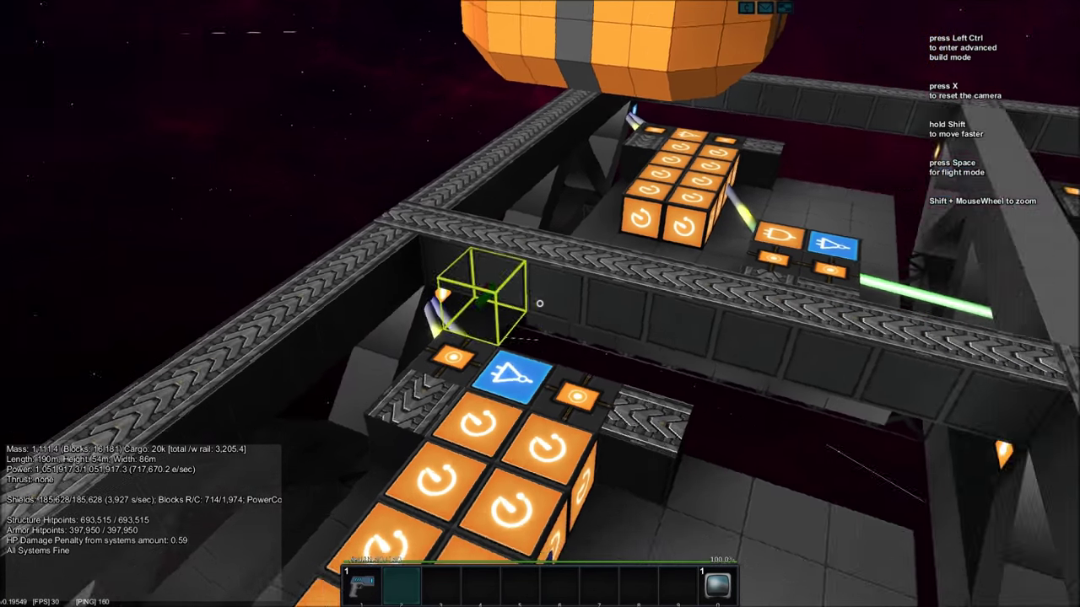
{"action": "key", "text": "s"}
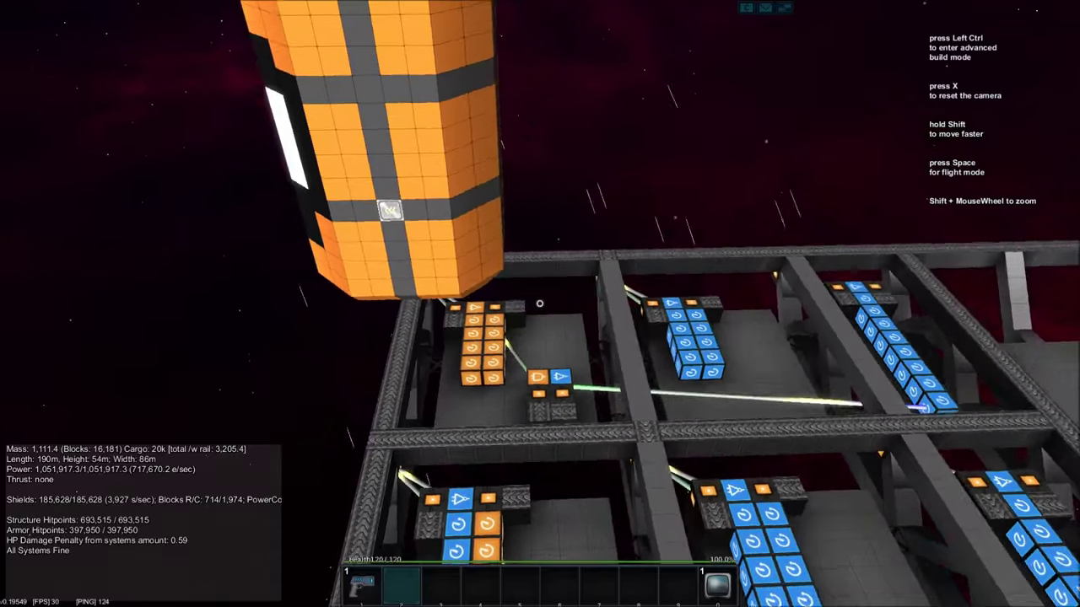
{"action": "key", "text": "w"}
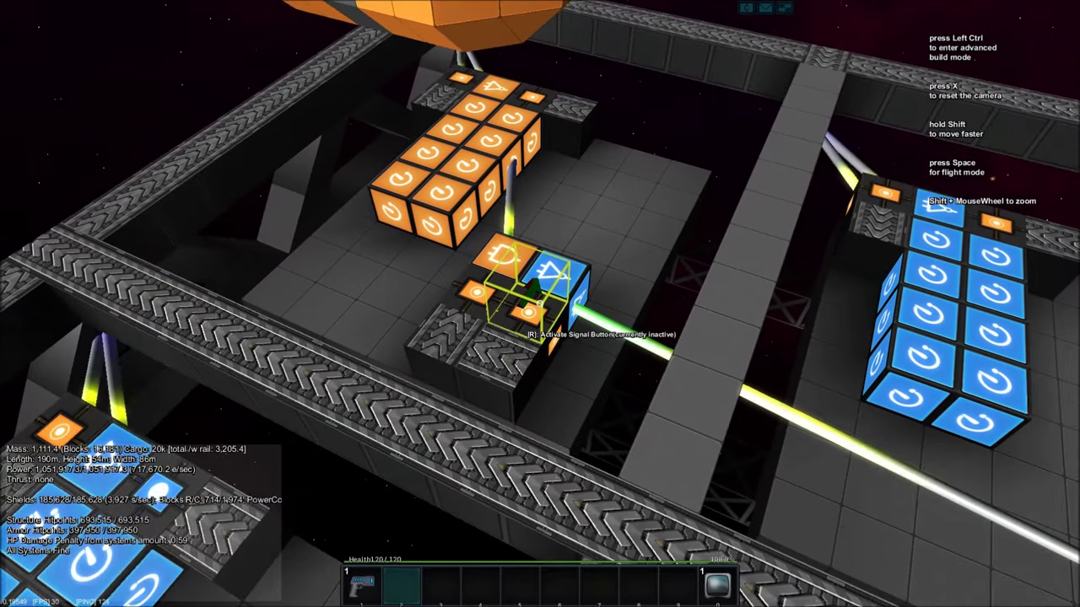
{"action": "key", "text": "w"}
{"action": "key", "text": "r"}
Step: Orbit to inspect the signal button, AND-Signal, its hull block and a DELAY-Signal block
{"action": "left_click_drag", "start_coordinate": [540, 303], "coordinate": [591, 253]}
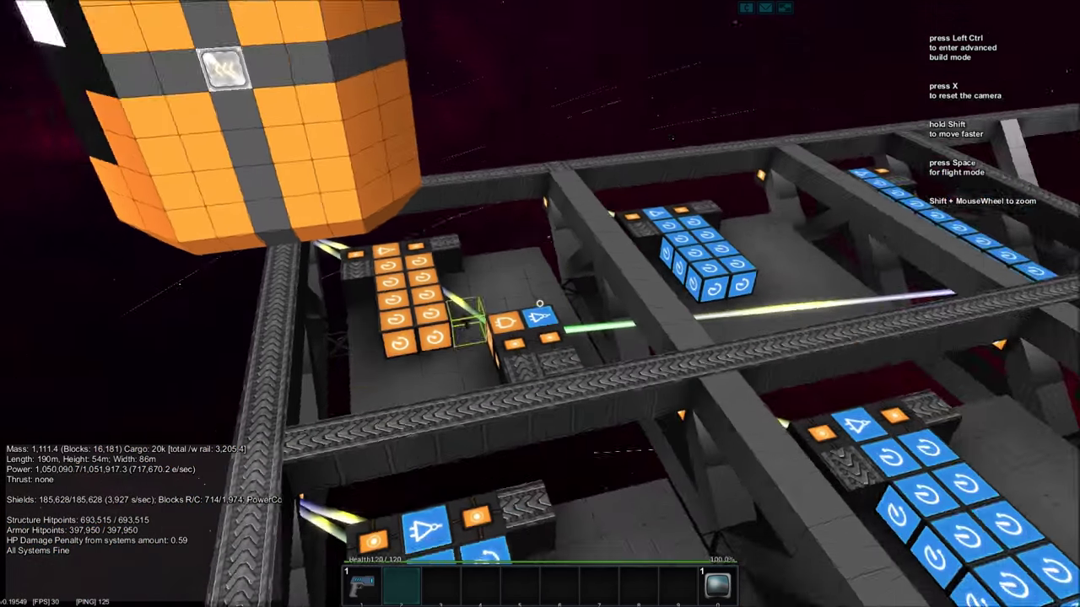
{"action": "left_click_drag", "start_coordinate": [540, 303], "coordinate": [590, 354]}
{"action": "left_click_drag", "start_coordinate": [540, 303], "coordinate": [591, 253]}
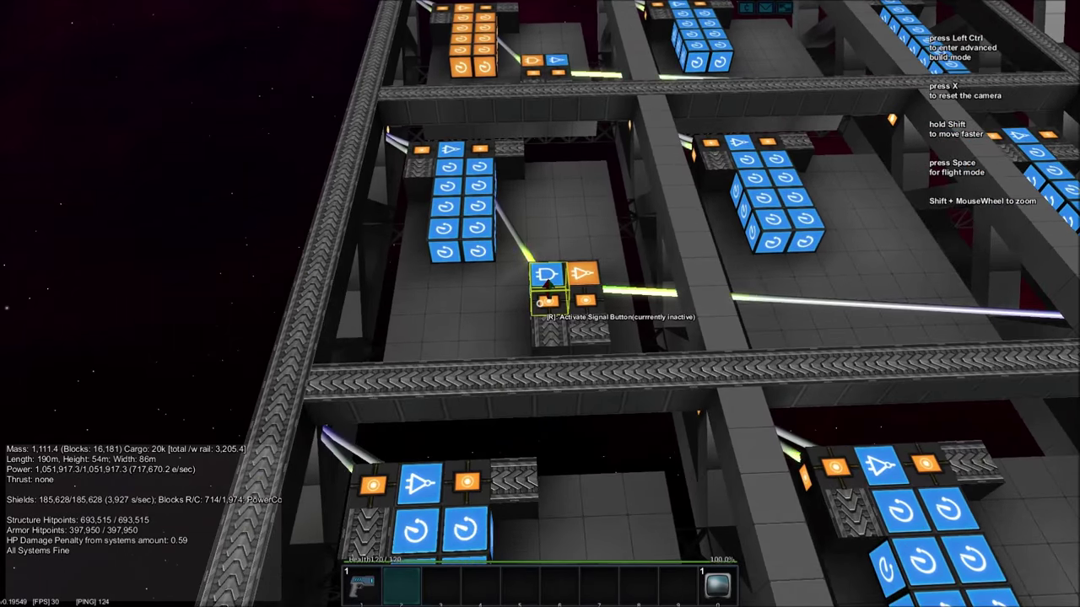
{"action": "left_click_drag", "start_coordinate": [540, 303], "coordinate": [549, 279]}
{"action": "left_click_drag", "start_coordinate": [540, 304], "coordinate": [540, 355]}
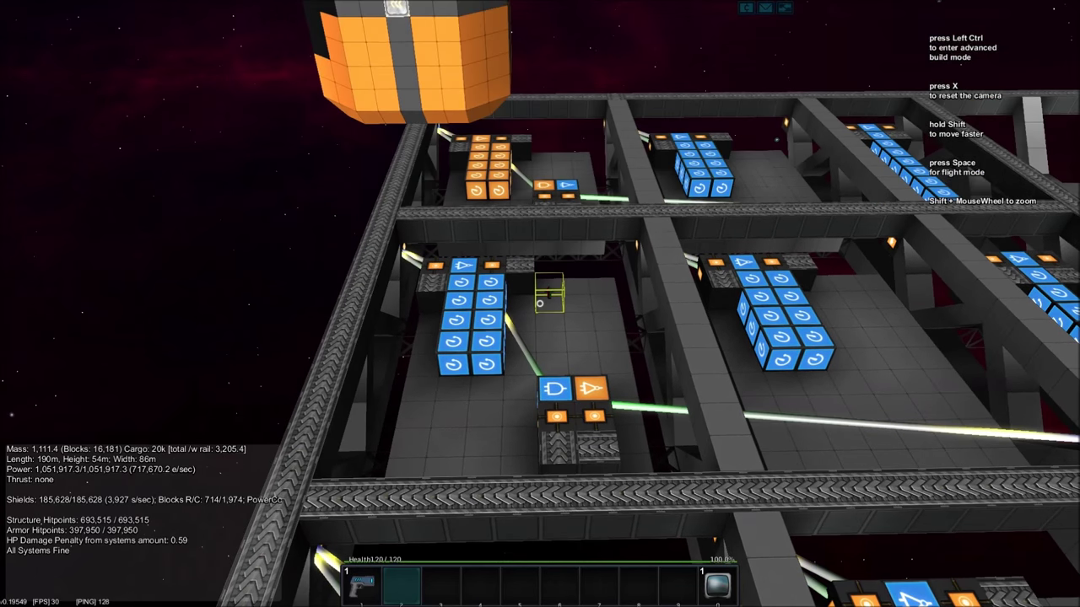
{"action": "left_click_drag", "start_coordinate": [540, 304], "coordinate": [421, 254]}
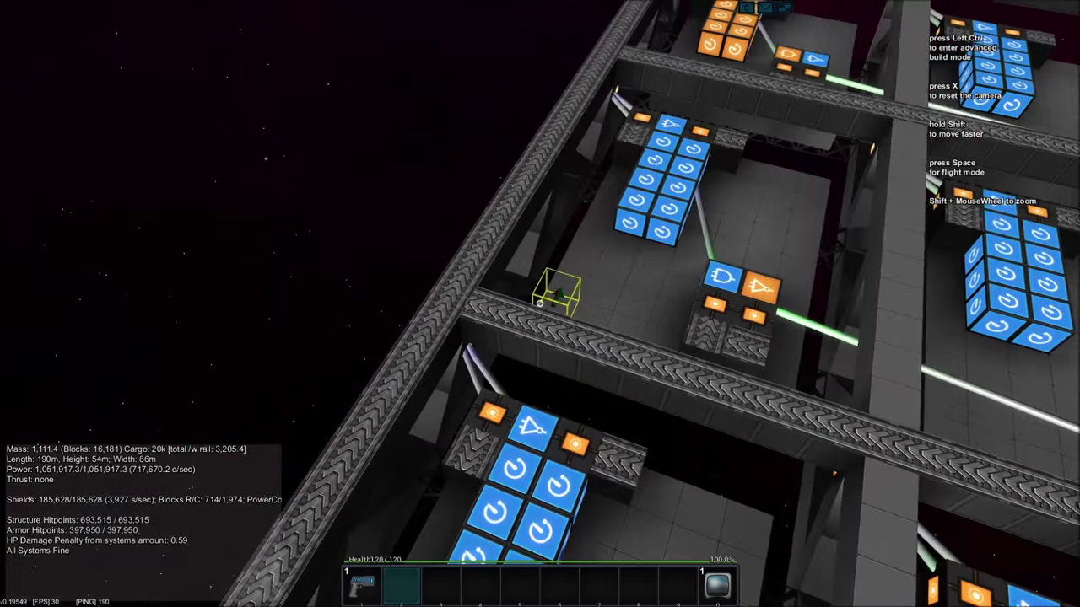
{"action": "left_click_drag", "start_coordinate": [540, 304], "coordinate": [591, 253]}
Step: Fly across the platform grid past the orange container and rise for a full overview of the delay rows
{"action": "key", "text": "w"}
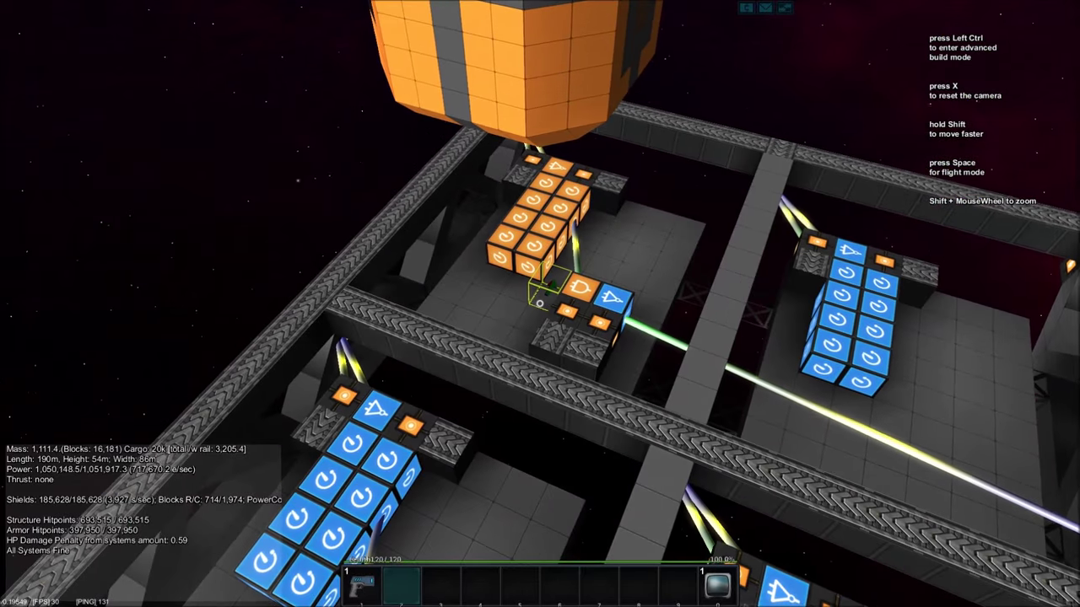
{"action": "key", "text": "w"}
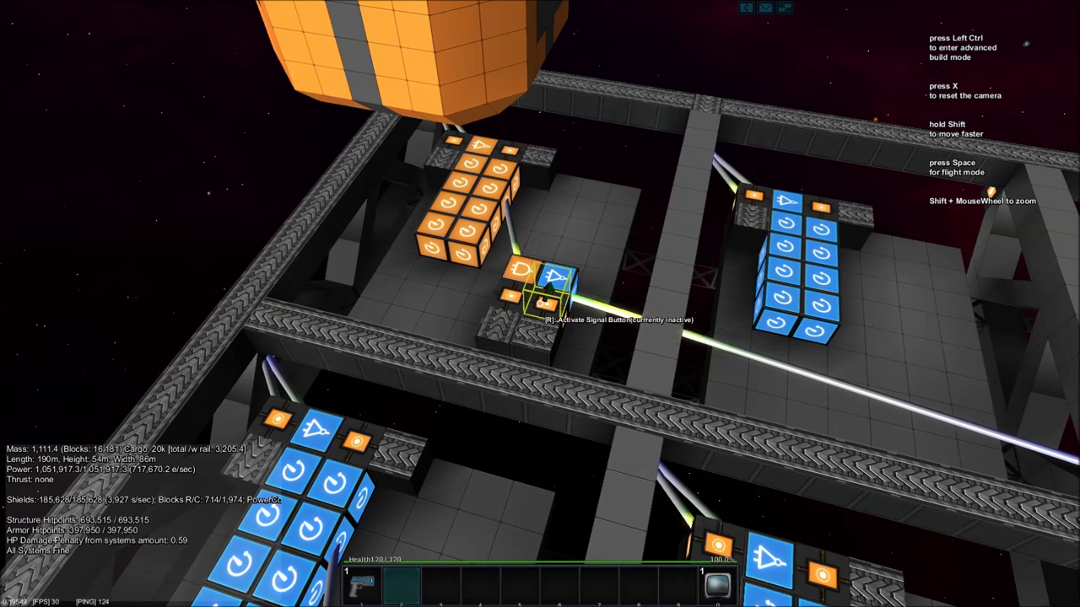
{"action": "key", "text": "w"}
{"action": "key", "text": "w"}
{"action": "key", "text": "s"}
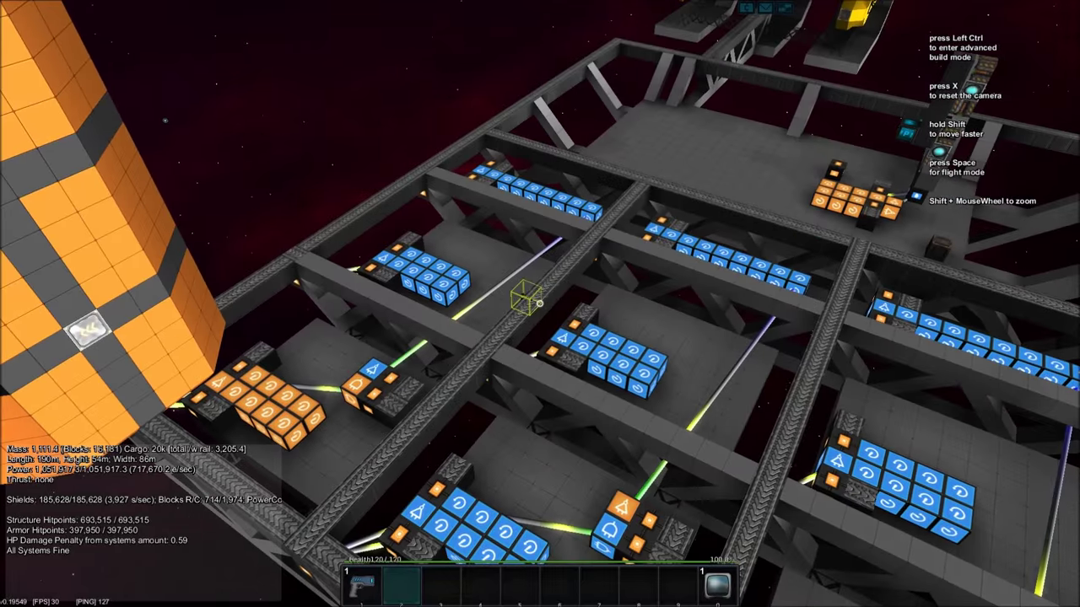
{"action": "key", "text": "a"}
{"action": "key", "text": "w"}
{"action": "key", "text": "s"}
{"action": "key", "text": "w"}
{"action": "key", "text": "s"}
{"action": "key", "text": "w"}
{"action": "key", "text": "w"}
{"action": "key", "text": "w"}
{"action": "key", "text": "w"}
{"action": "key", "text": "w"}
{"action": "key", "text": "w"}
{"action": "key", "text": "s"}
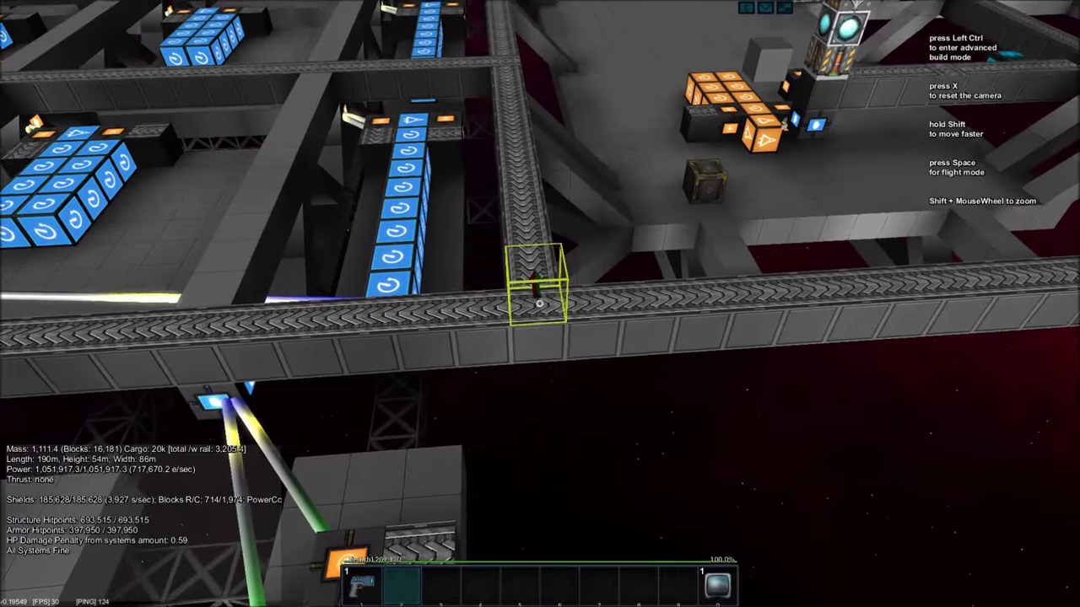
{"action": "key", "text": "w"}
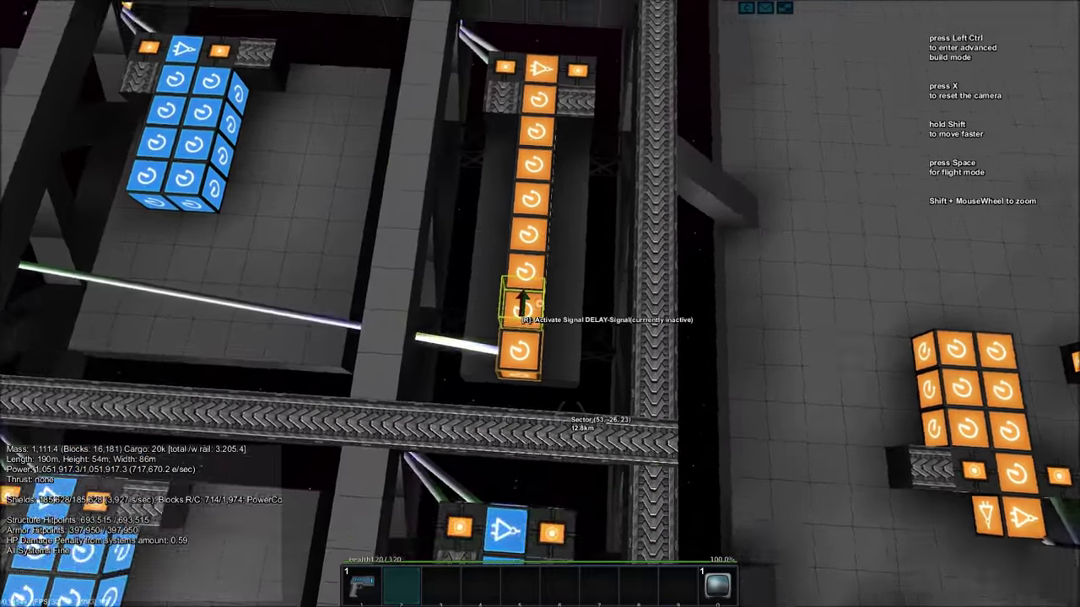
{"action": "scroll", "coordinate": [540, 304], "scroll_direction": "up", "scroll_amount": 3}
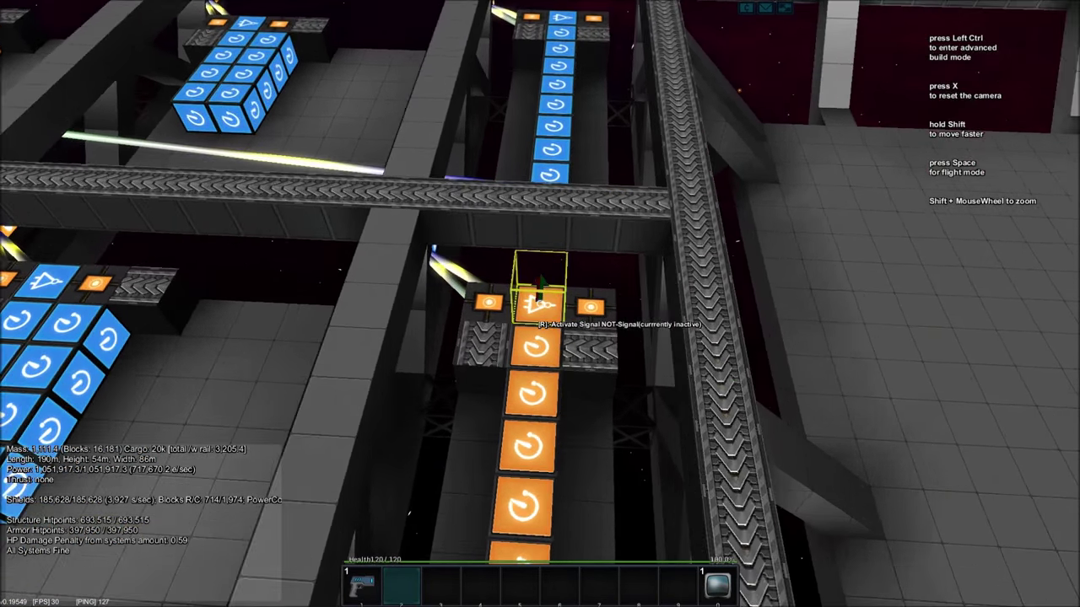
{"action": "key", "text": "w"}
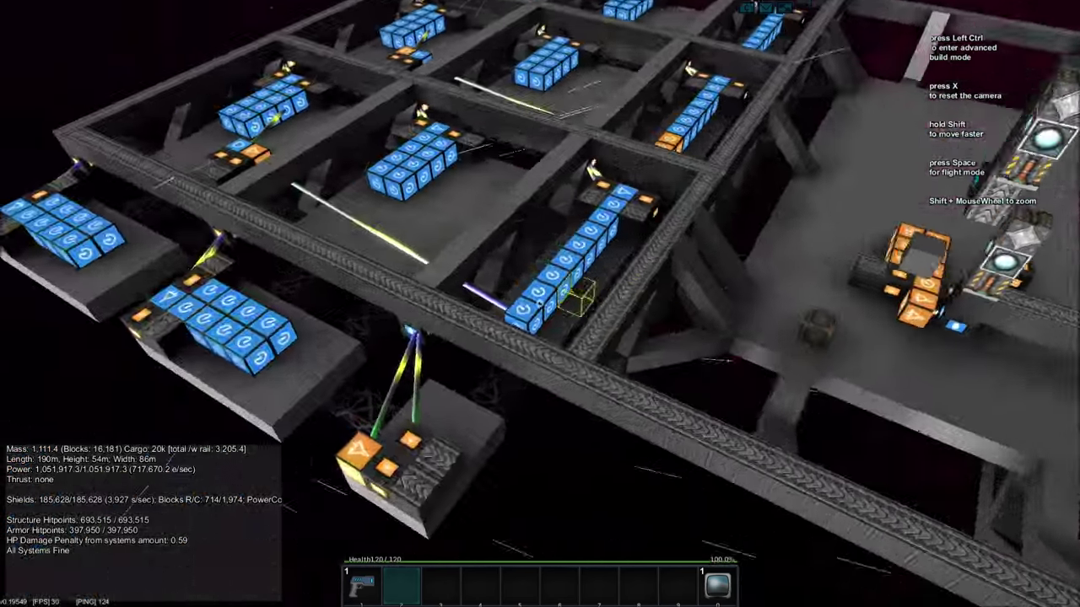
{"action": "key", "text": "w"}
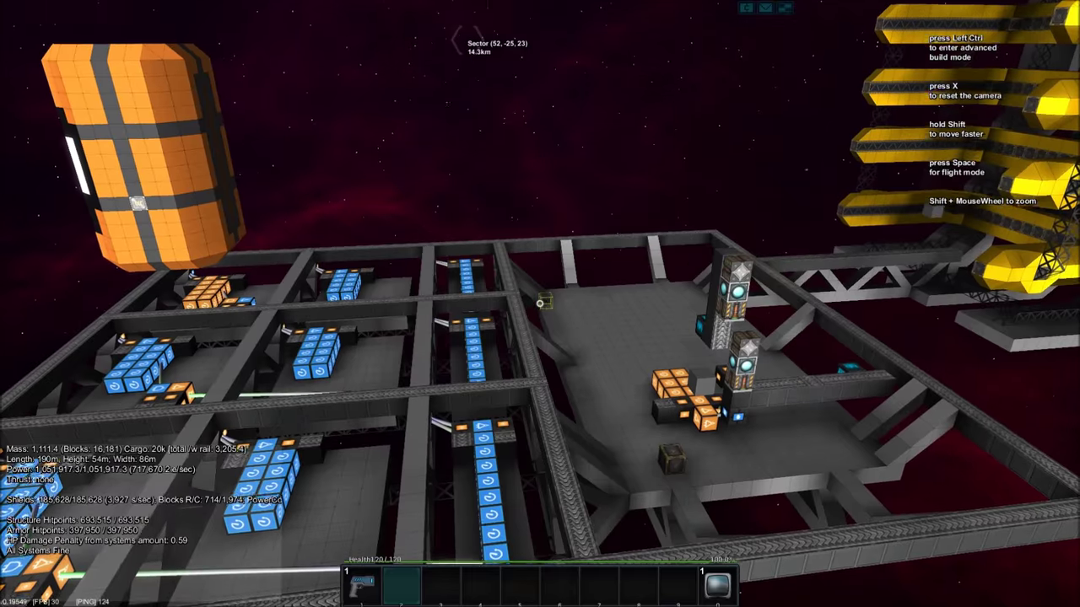
{"action": "key", "text": "s"}
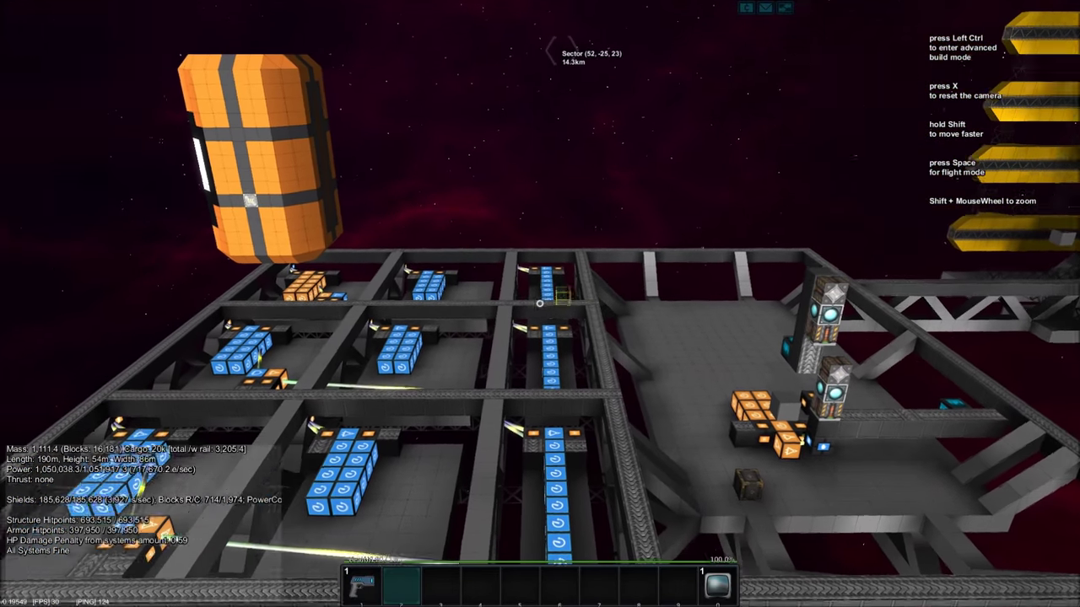
{"action": "key", "text": "w"}
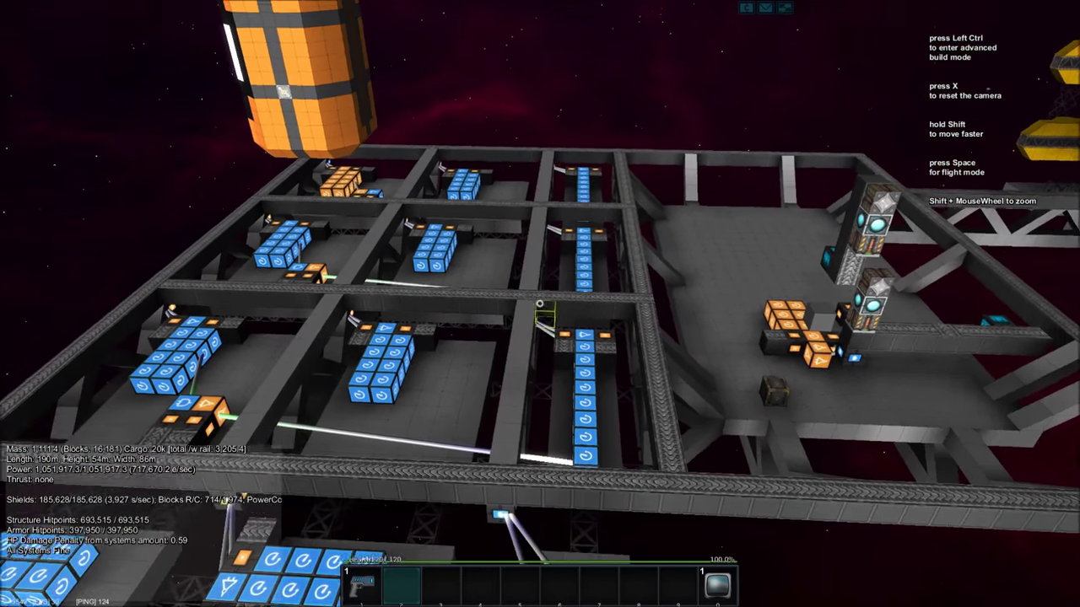
{"action": "key", "text": "w"}
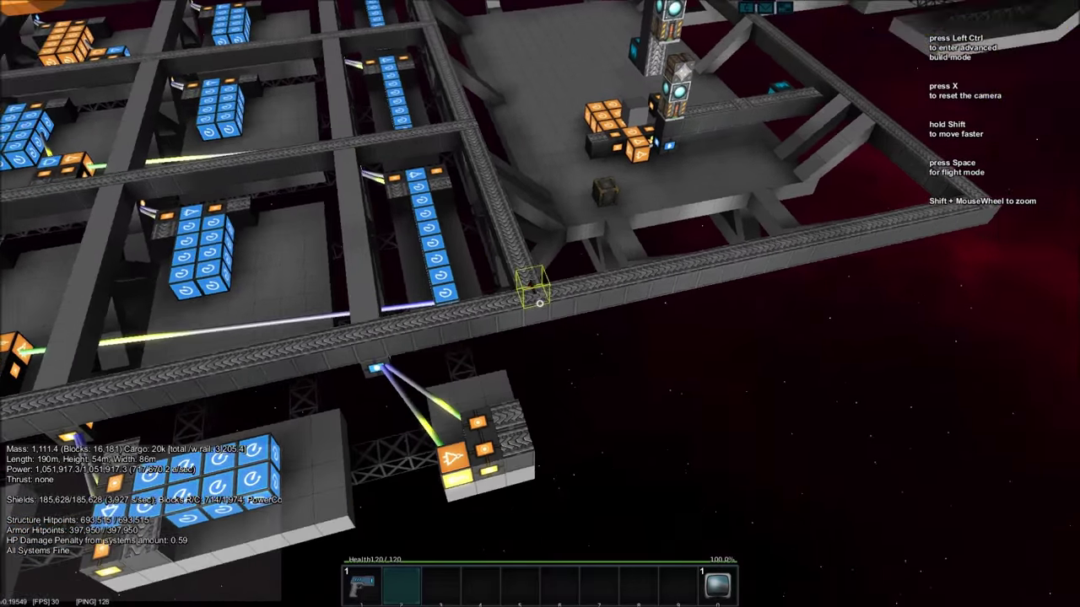
{"action": "key", "text": "w"}
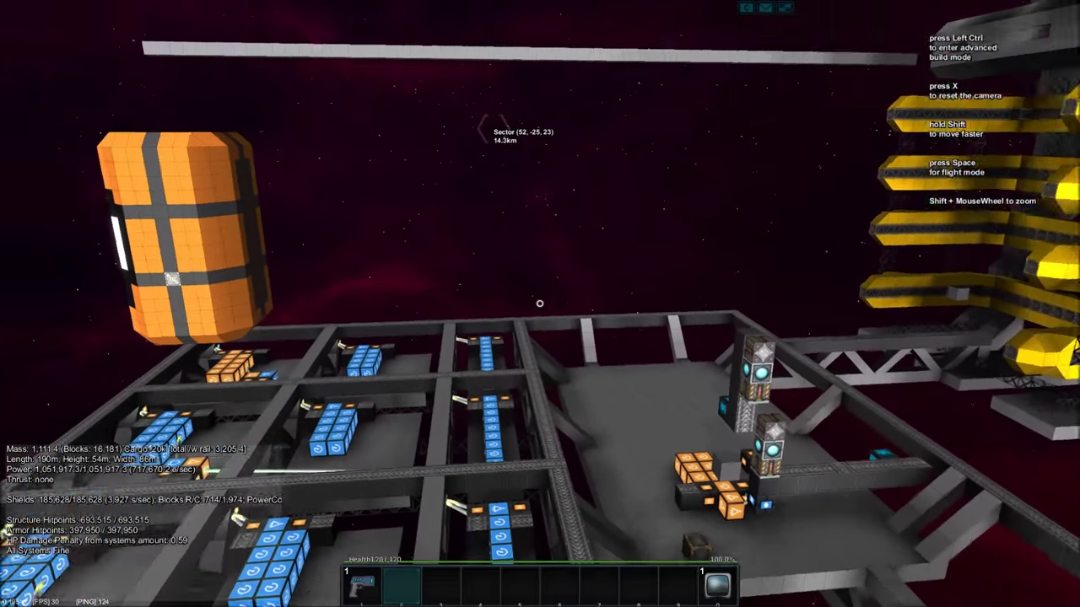
{"action": "key", "text": "w"}
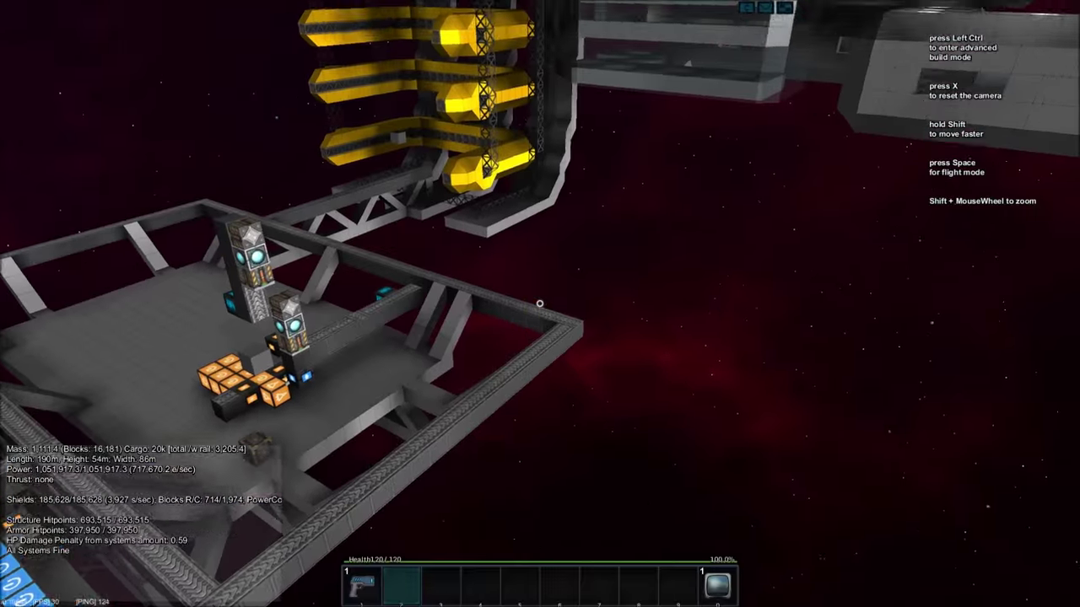
{"action": "key", "text": "w"}
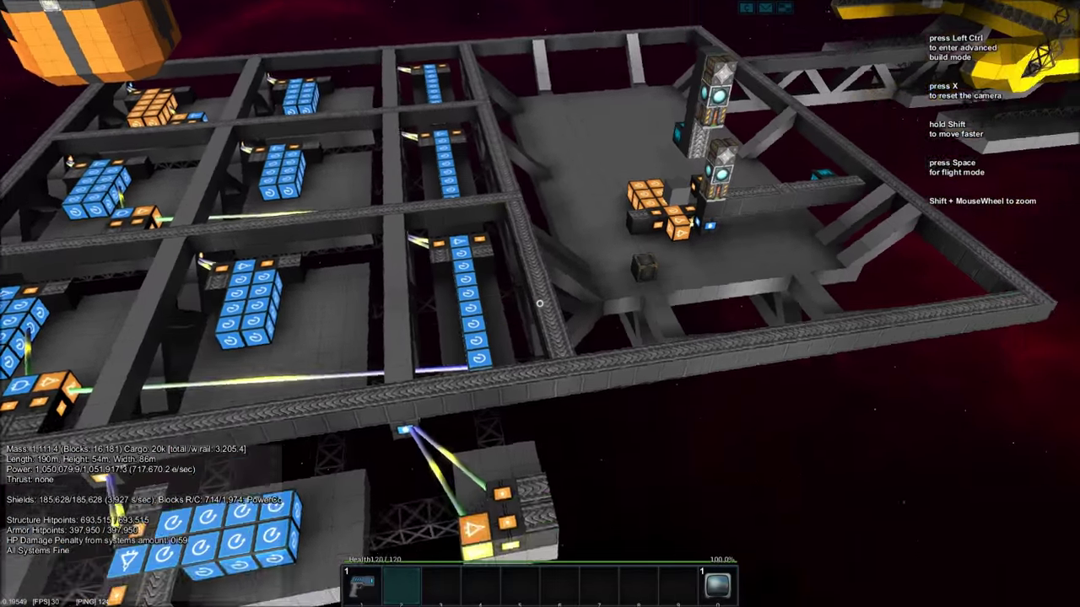
{"action": "key", "text": "s"}
{"action": "left_click_drag", "start_coordinate": [540, 304], "coordinate": [540, 304]}
{"action": "key", "text": "w"}
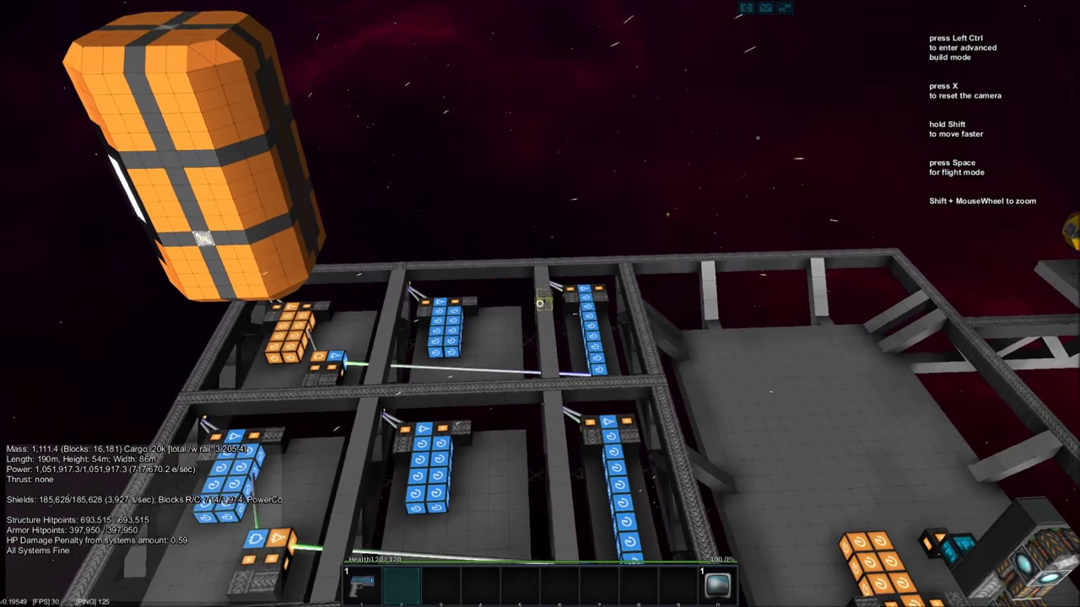
{"action": "key", "text": "w"}
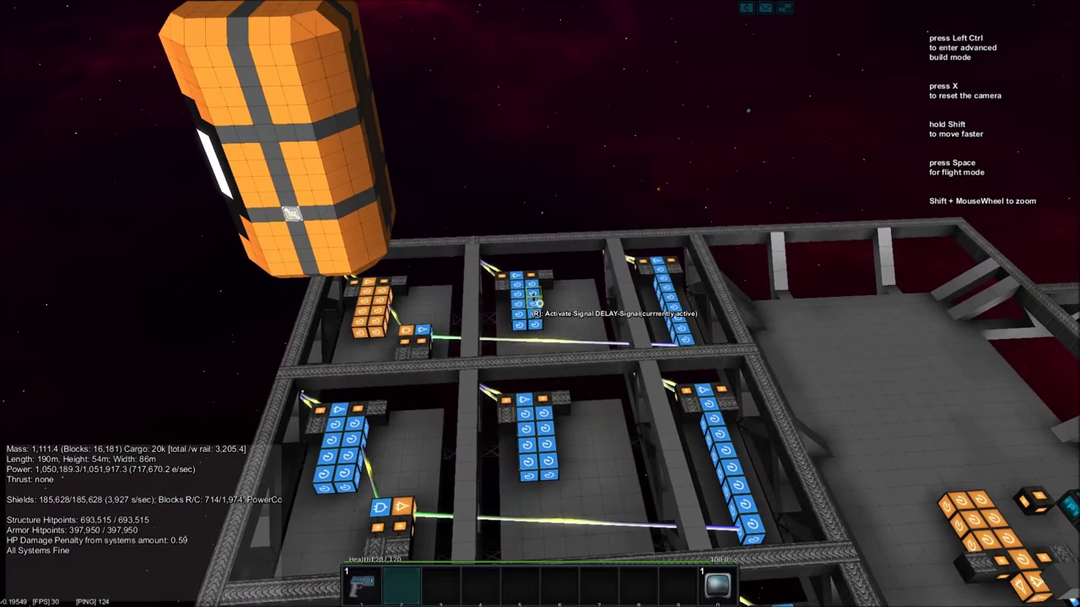
{"action": "key", "text": "a"}
{"action": "key", "text": "w"}
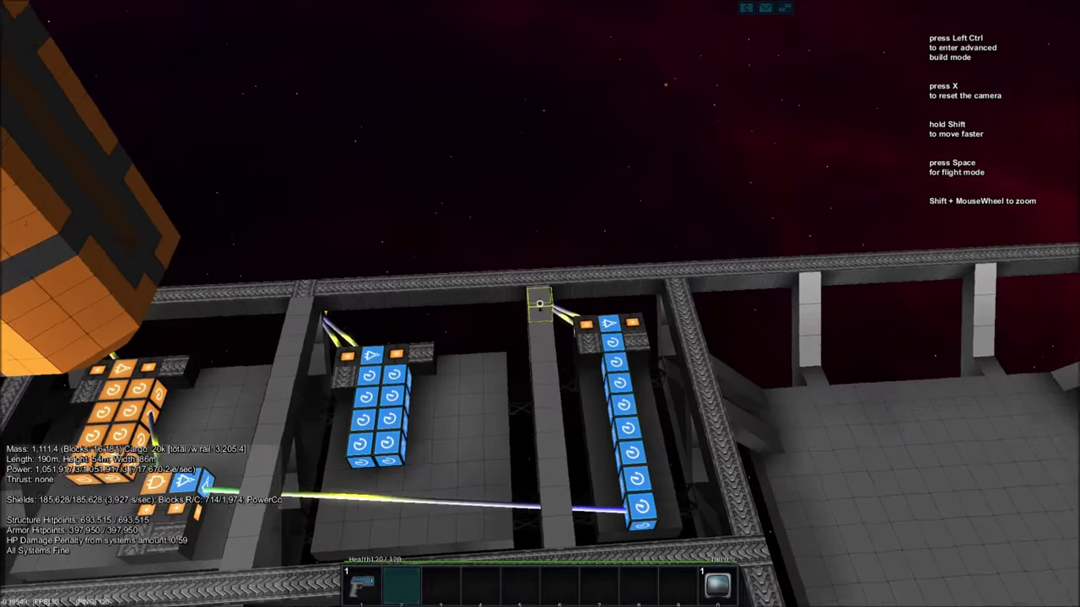
{"action": "scroll", "coordinate": [540, 304], "scroll_direction": "down", "scroll_amount": 3}
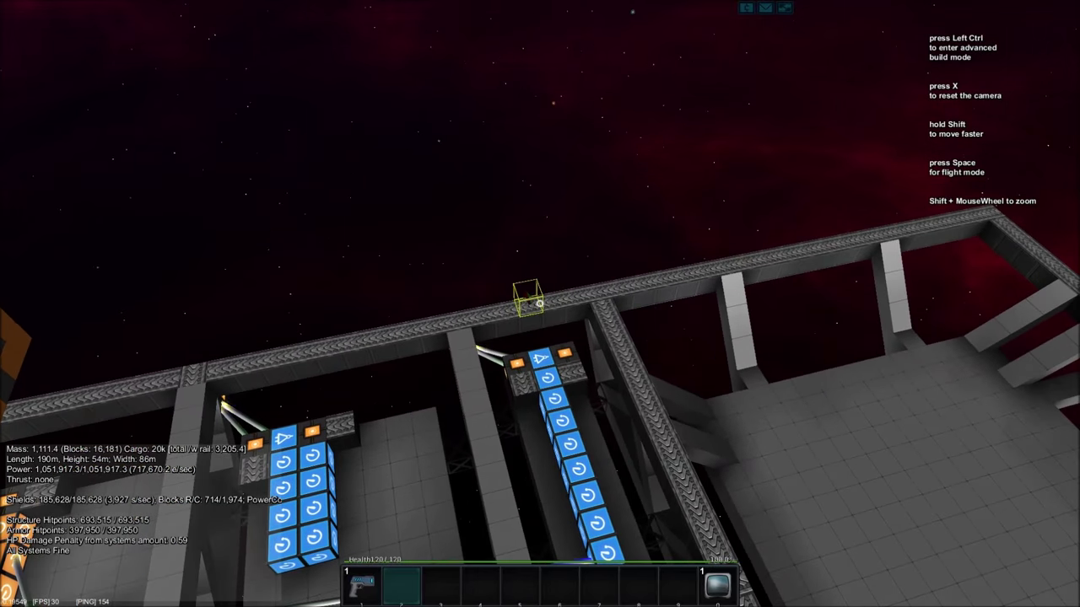
{"action": "left_click_drag", "start_coordinate": [540, 304], "coordinate": [591, 321]}
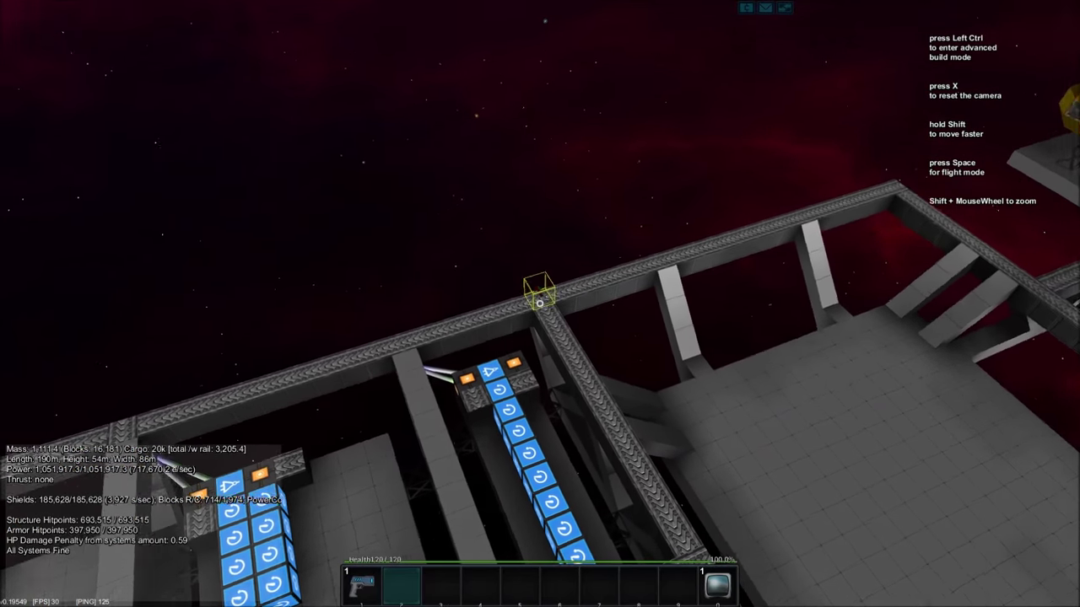
{"action": "key", "text": "s"}
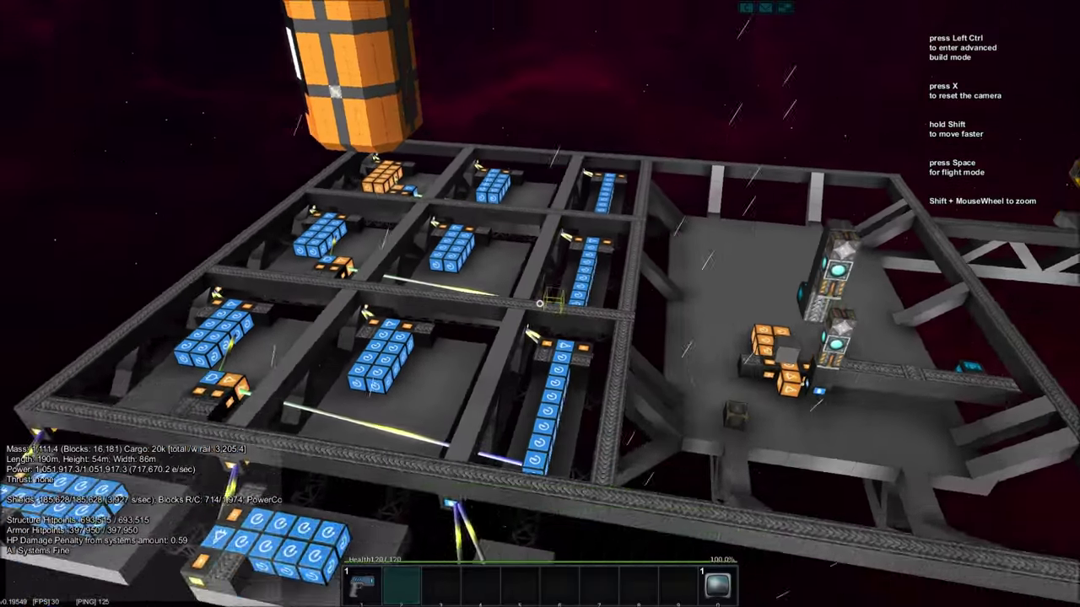
{"action": "key", "text": "w"}
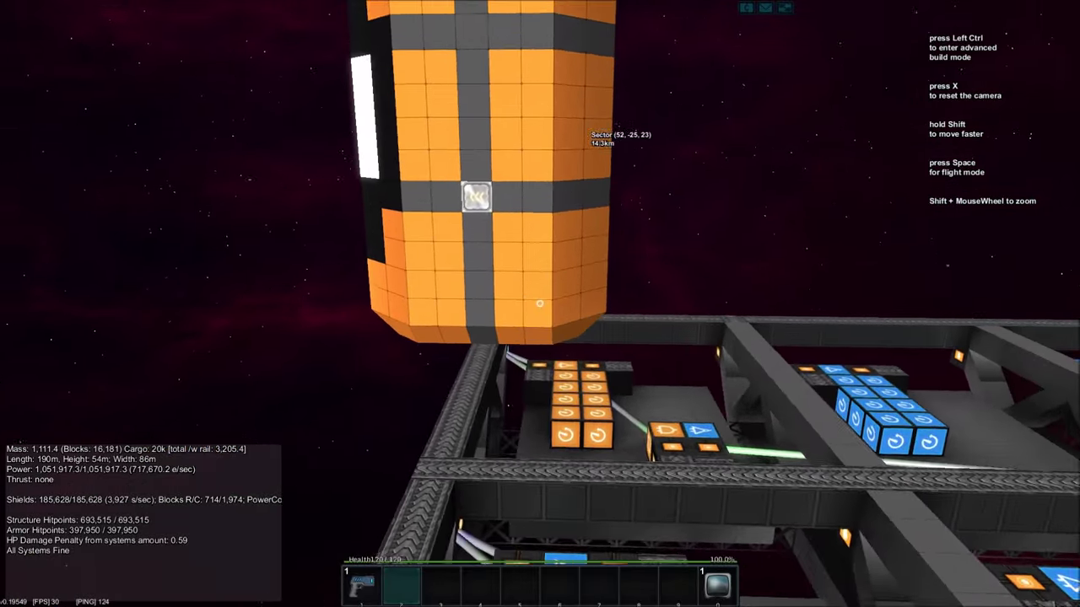
{"action": "key", "text": "a"}
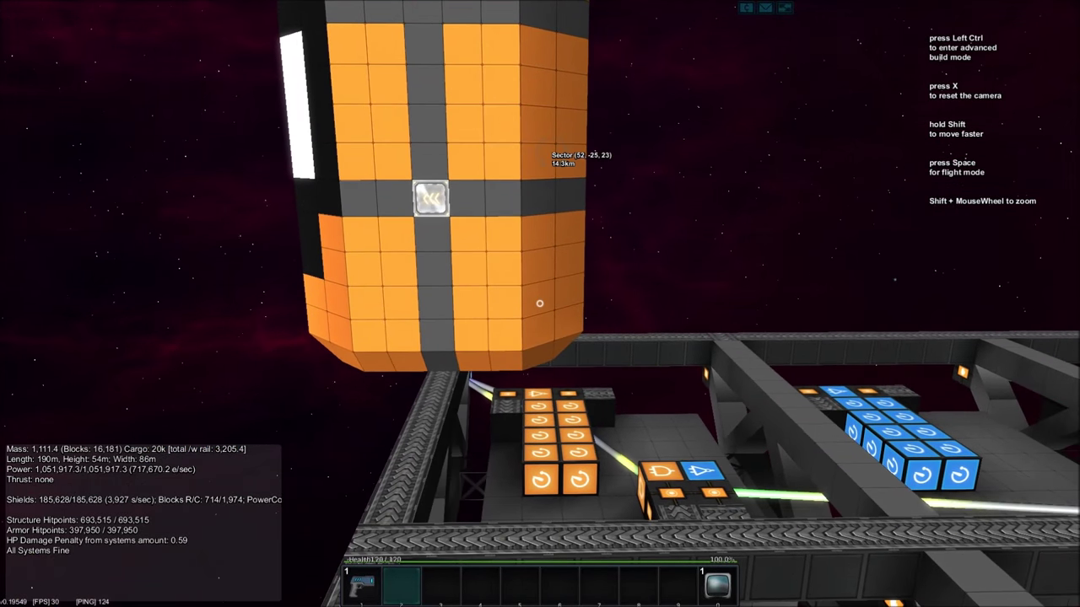
{"action": "key", "text": "d"}
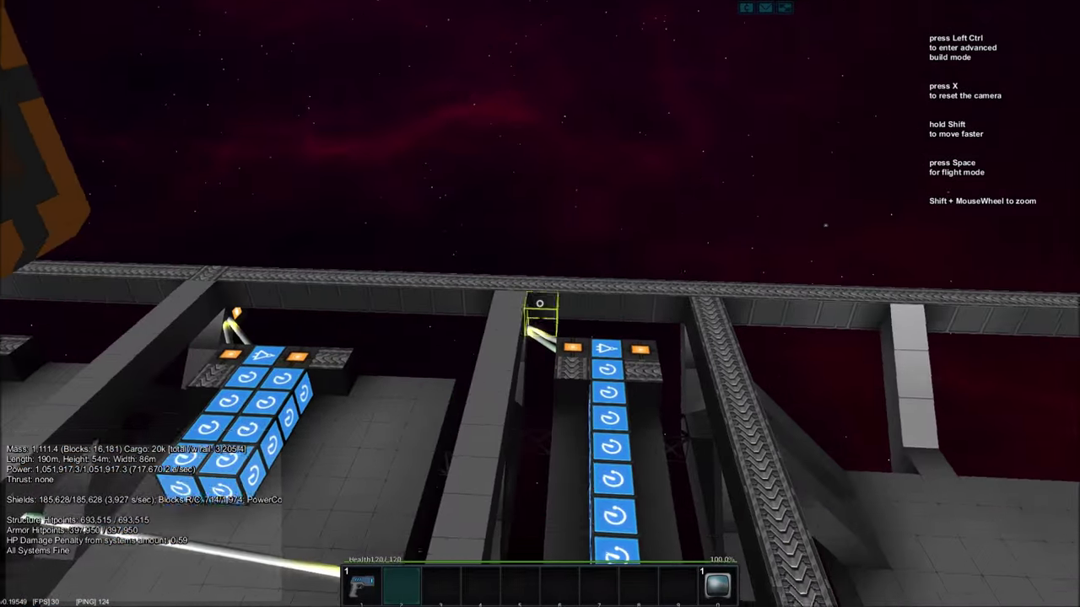
{"action": "key", "text": "d"}
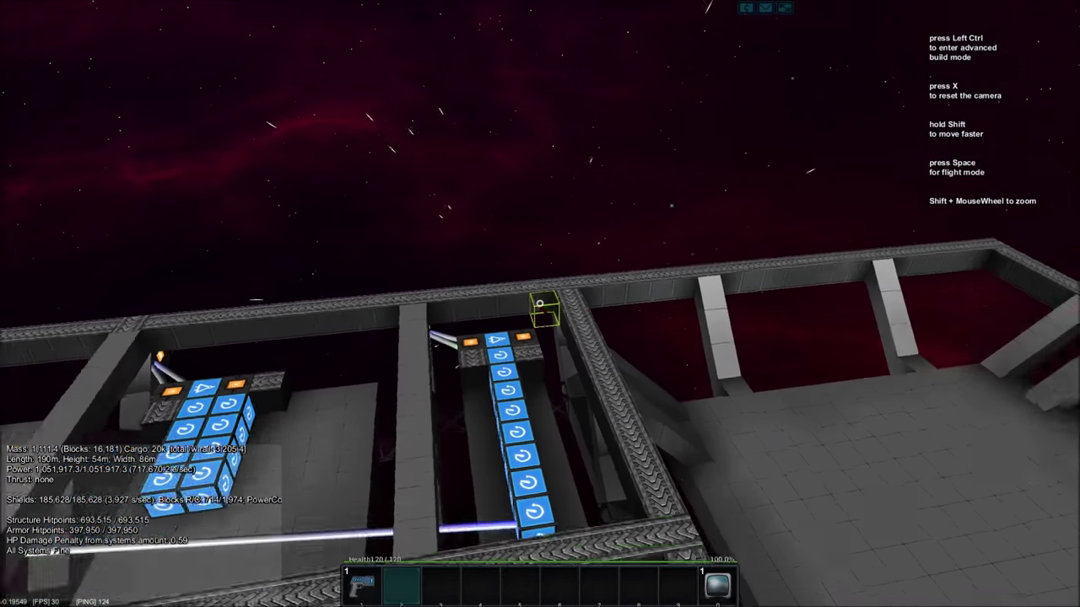
{"action": "key", "text": "s"}
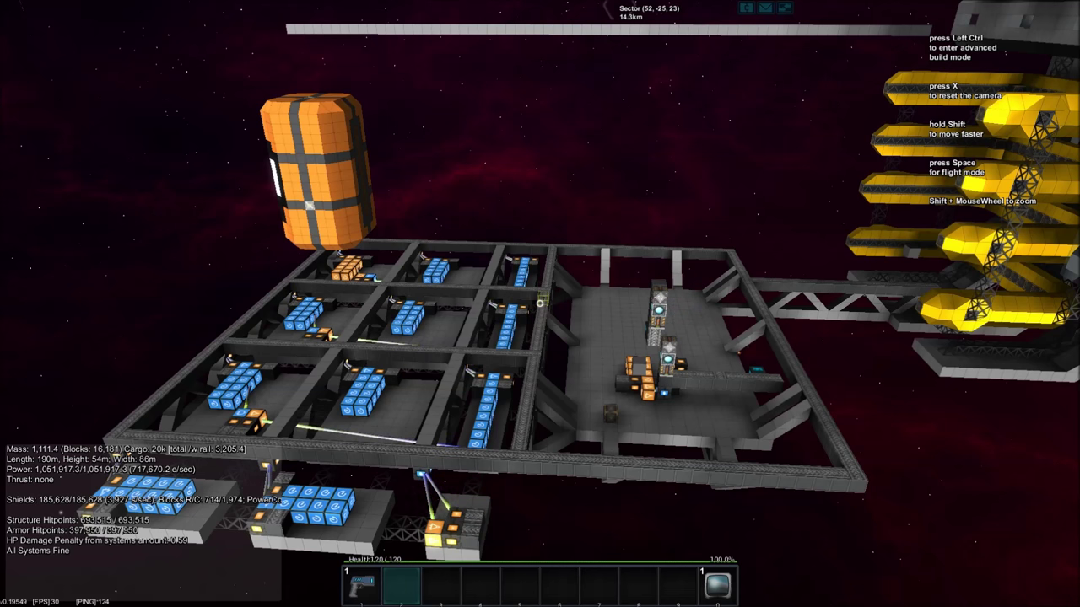
{"action": "key", "text": "w"}
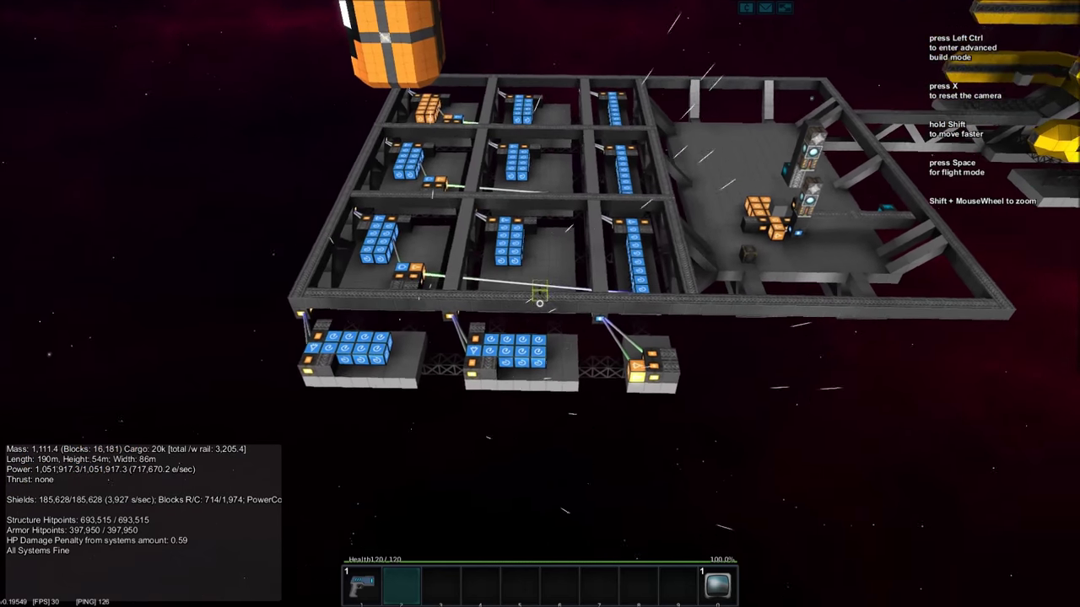
{"action": "scroll", "coordinate": [540, 304], "scroll_direction": "up", "scroll_amount": 5}
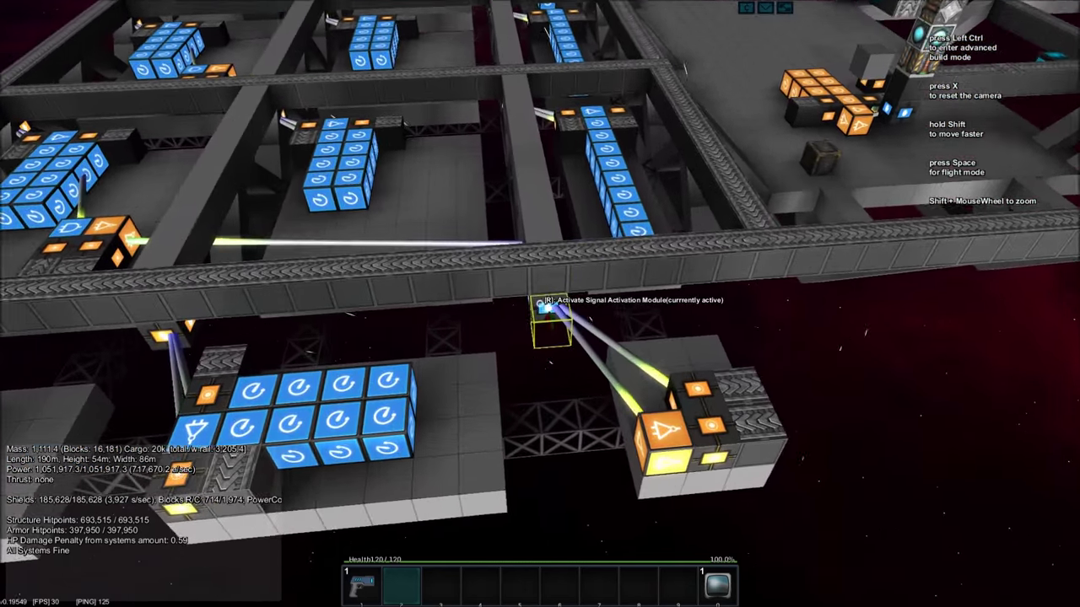
{"action": "key", "text": "w"}
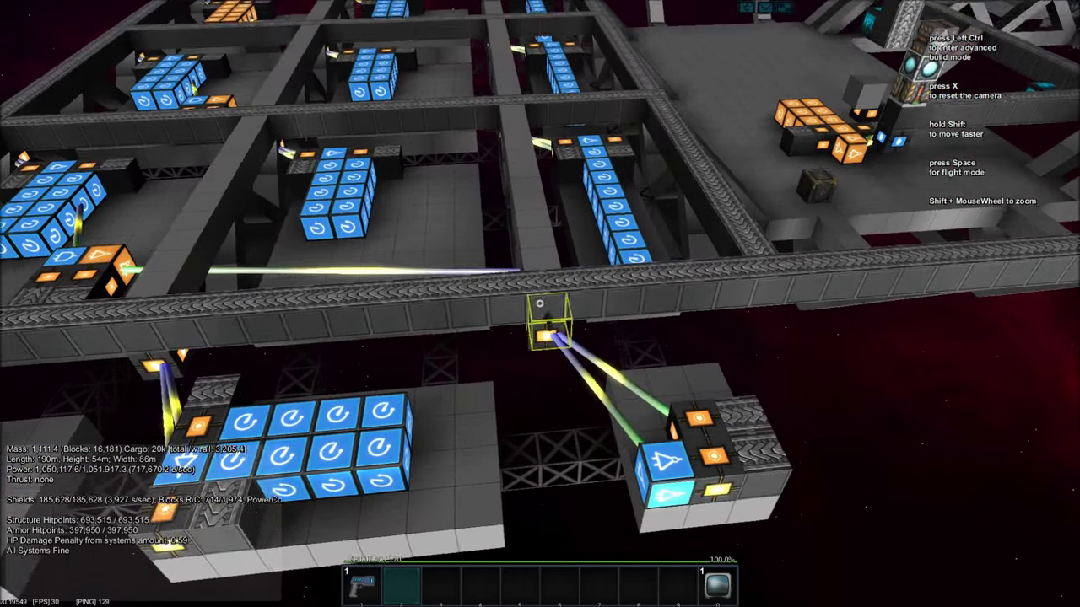
{"action": "scroll", "coordinate": [540, 304], "scroll_direction": "down", "scroll_amount": 5}
{"action": "scroll", "coordinate": [540, 303], "scroll_direction": "down", "scroll_amount": 5}
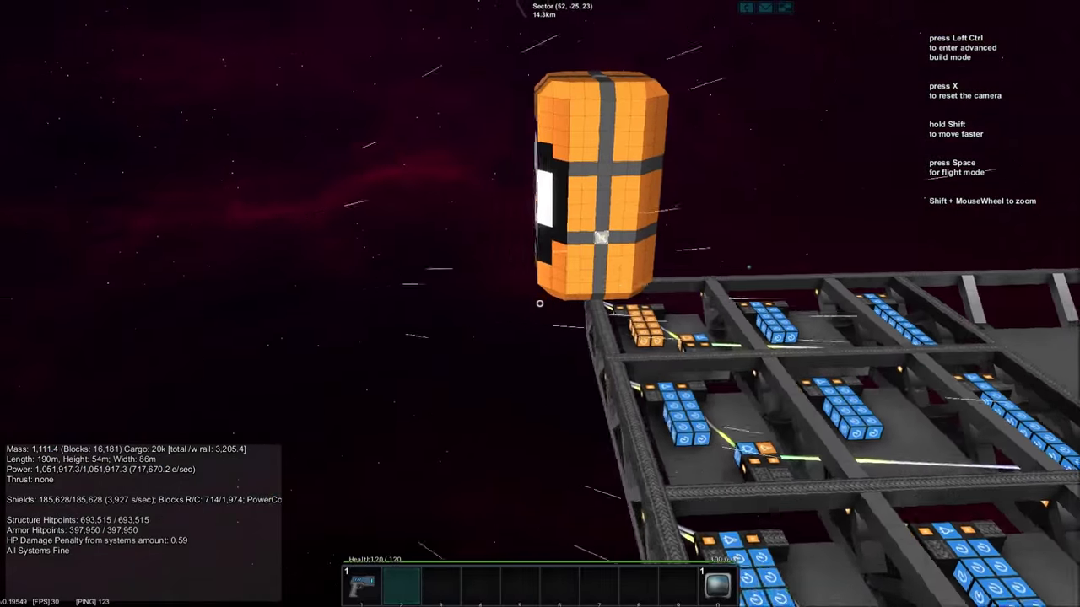
{"action": "scroll", "coordinate": [540, 304], "scroll_direction": "down", "scroll_amount": 5}
{"action": "scroll", "coordinate": [540, 303], "scroll_direction": "up", "scroll_amount": 5}
{"action": "scroll", "coordinate": [540, 303], "scroll_direction": "down", "scroll_amount": 4}
{"action": "key", "text": "w"}
{"action": "key", "text": "w"}
{"action": "key", "text": "w"}
{"action": "key", "text": "w"}
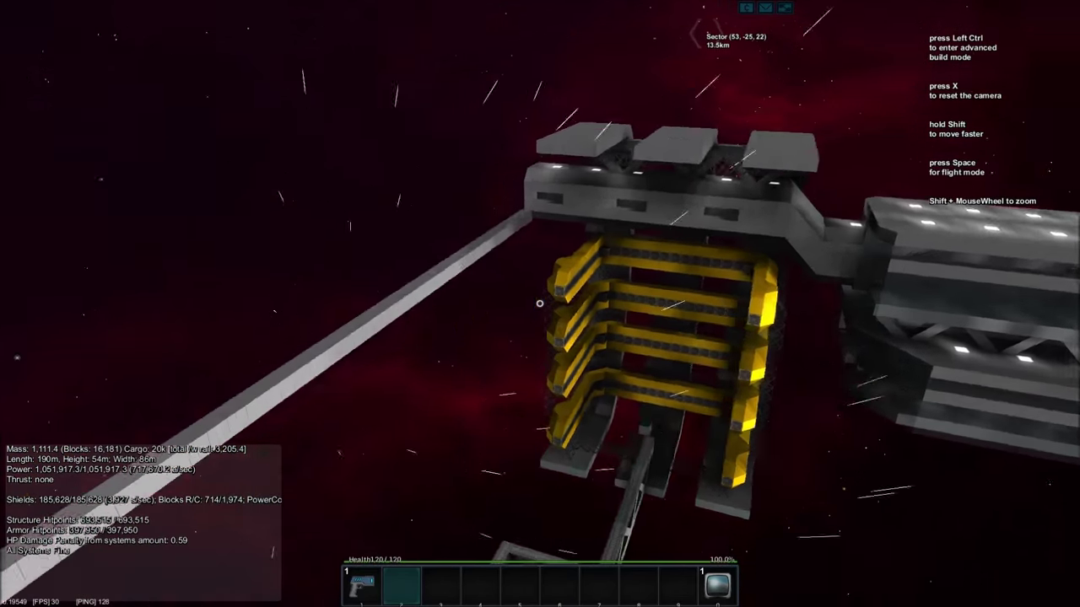